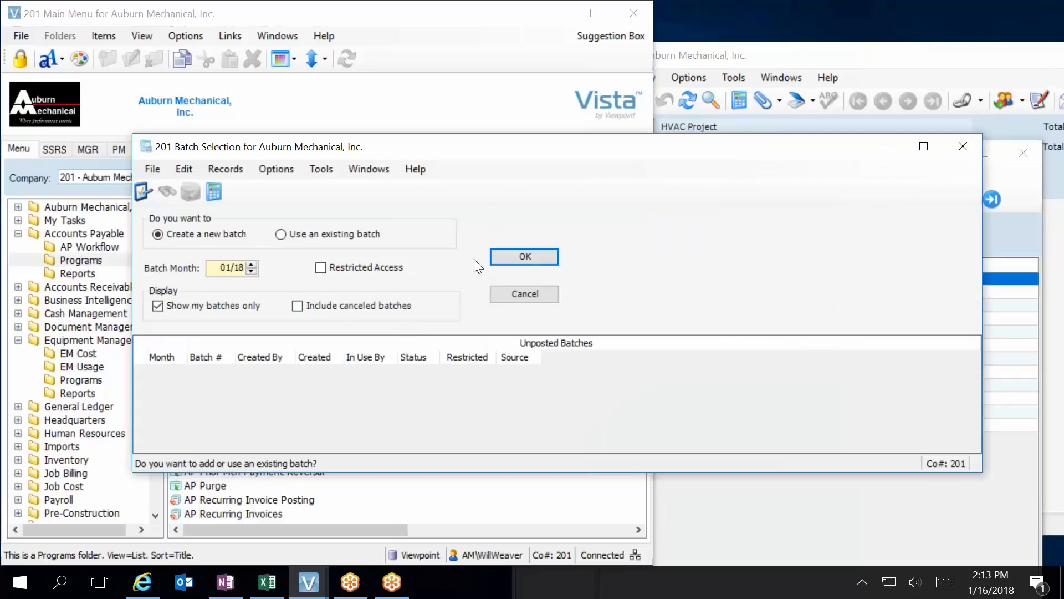
Create a new 01/18 batch and start a new AP transaction for the vendor Enterprise FM Trust.
{"action": "left_click", "coordinate": [517, 258]}
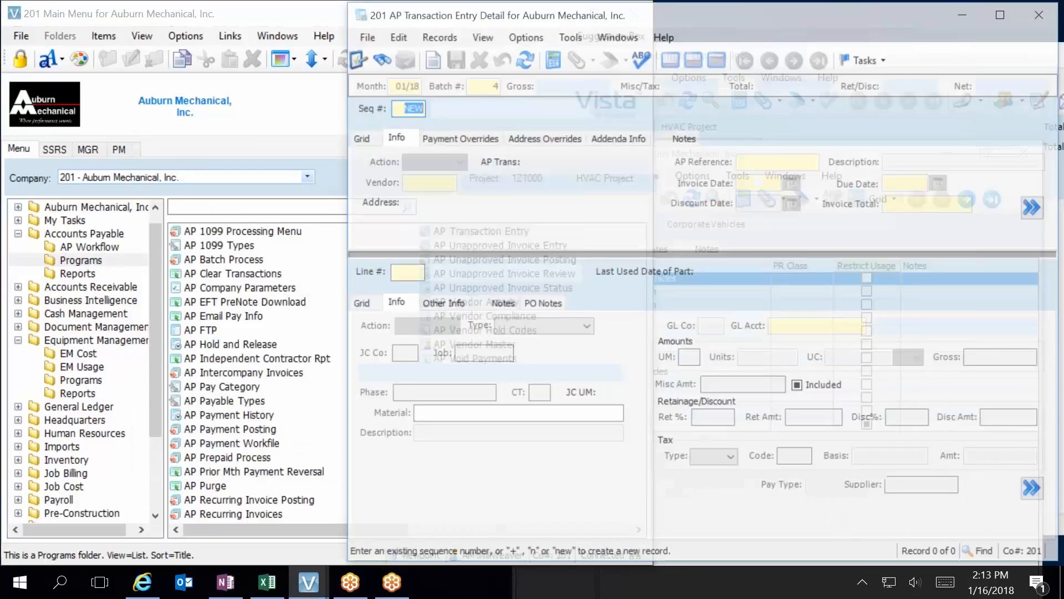
{"action": "key", "text": "Return"}
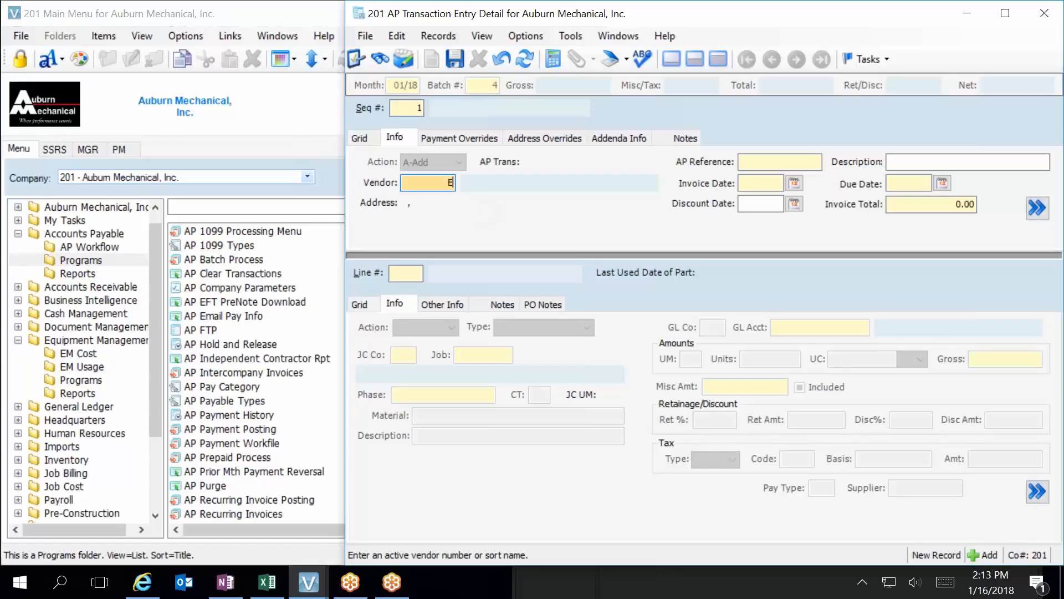
{"action": "type", "text": "nter"}
{"action": "key", "text": "Tab"}
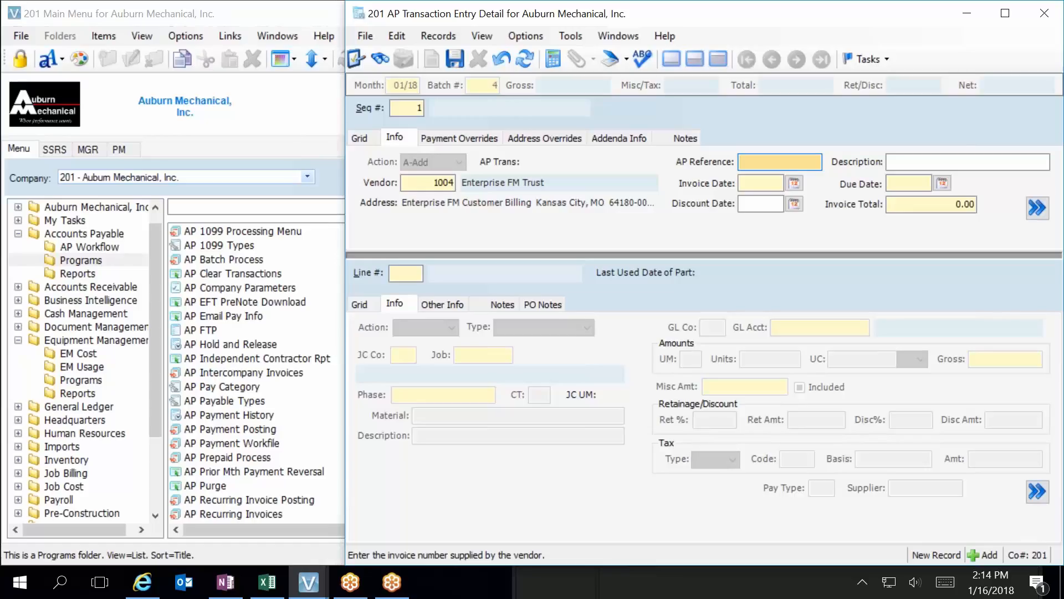
Fill in the invoice header with AP reference 10000, description Jan Enterprise and invoice date 1/16/18, accepting the default due date and total.
{"action": "type", "text": "10000"}
{"action": "key", "text": "Tab"}
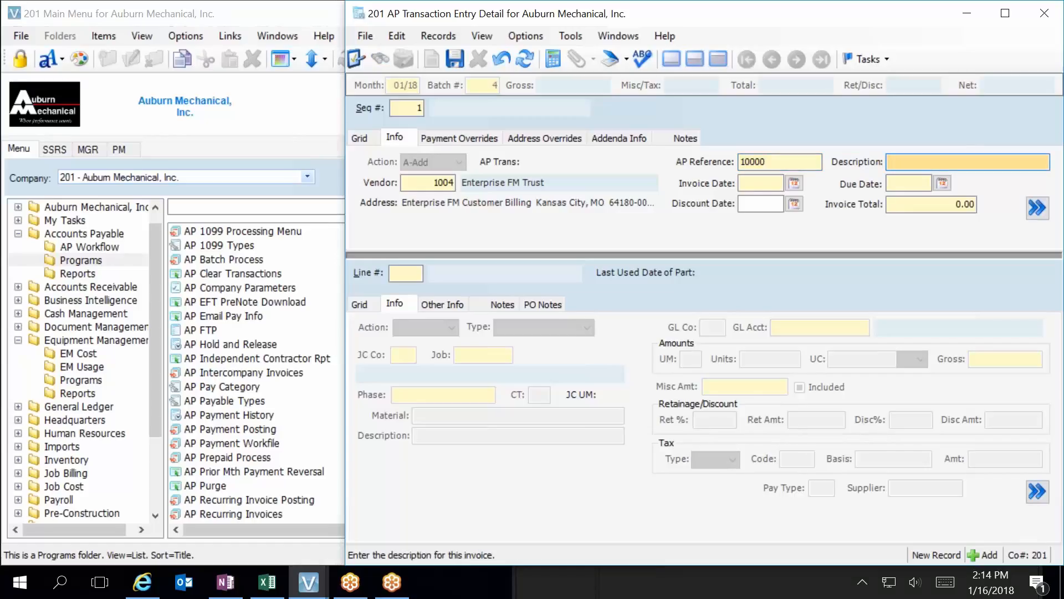
{"action": "type", "text": "Jan Enterprise"}
{"action": "key", "text": "Tab"}
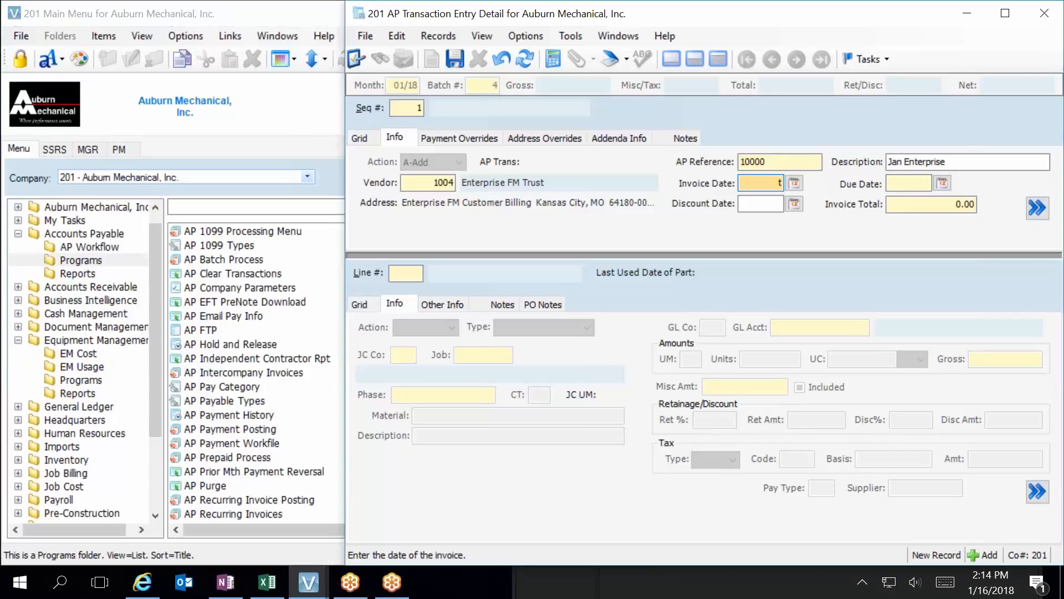
{"action": "key", "text": "Tab"}
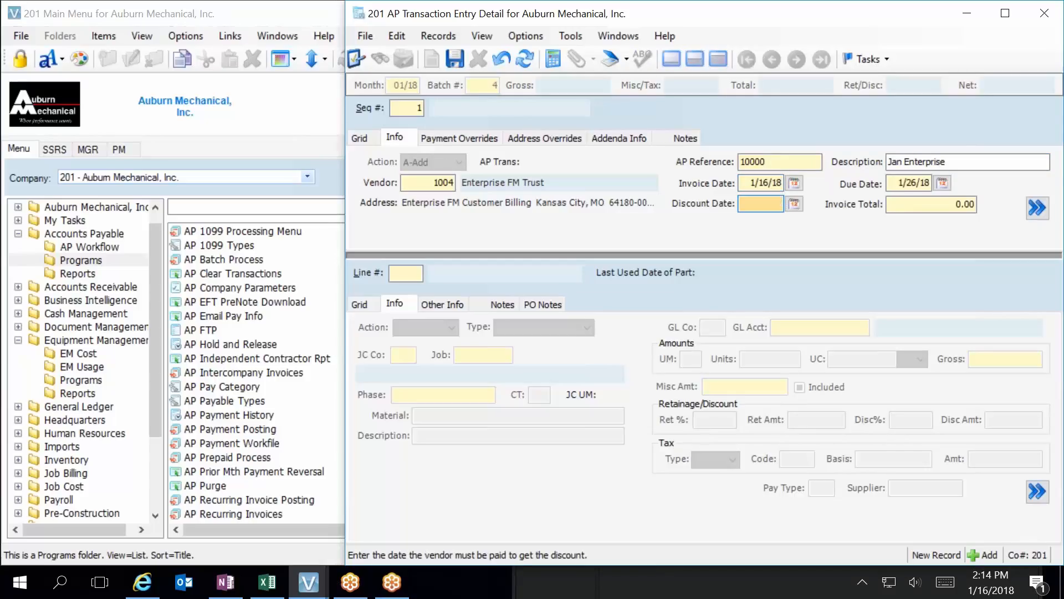
{"action": "key", "text": "Tab"}
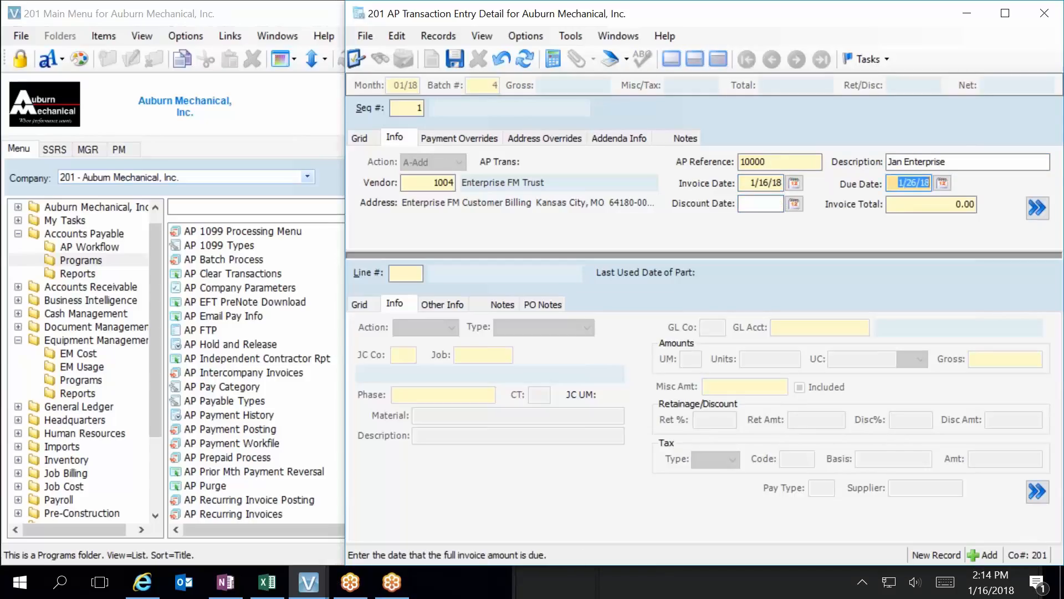
{"action": "key", "text": "Tab"}
{"action": "key", "text": "Tab"}
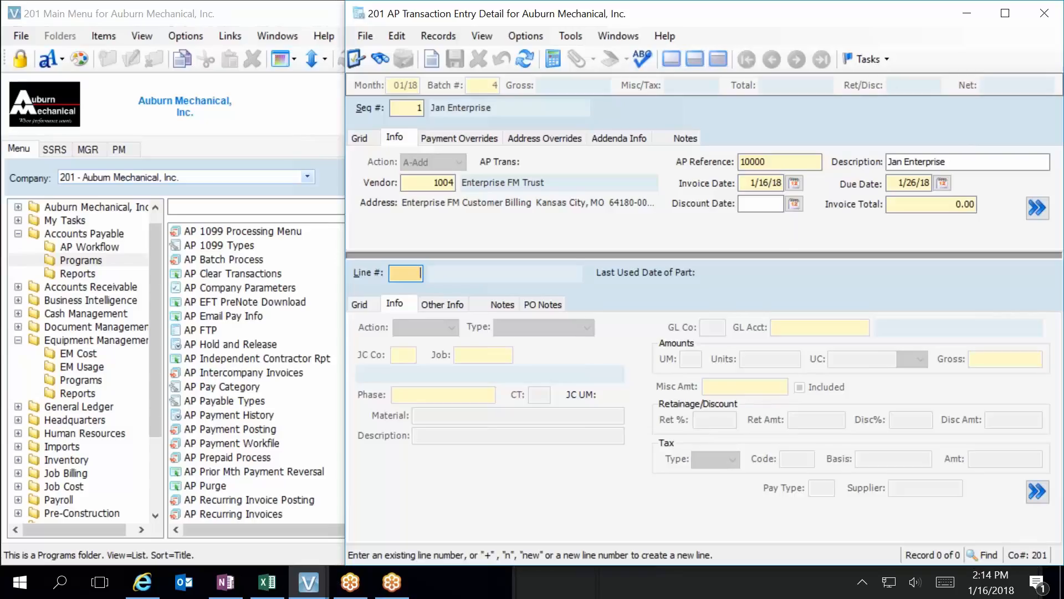
Add a new invoice line of type 4-Equip, accepting 201 as the EM company.
{"action": "key", "text": "Tab"}
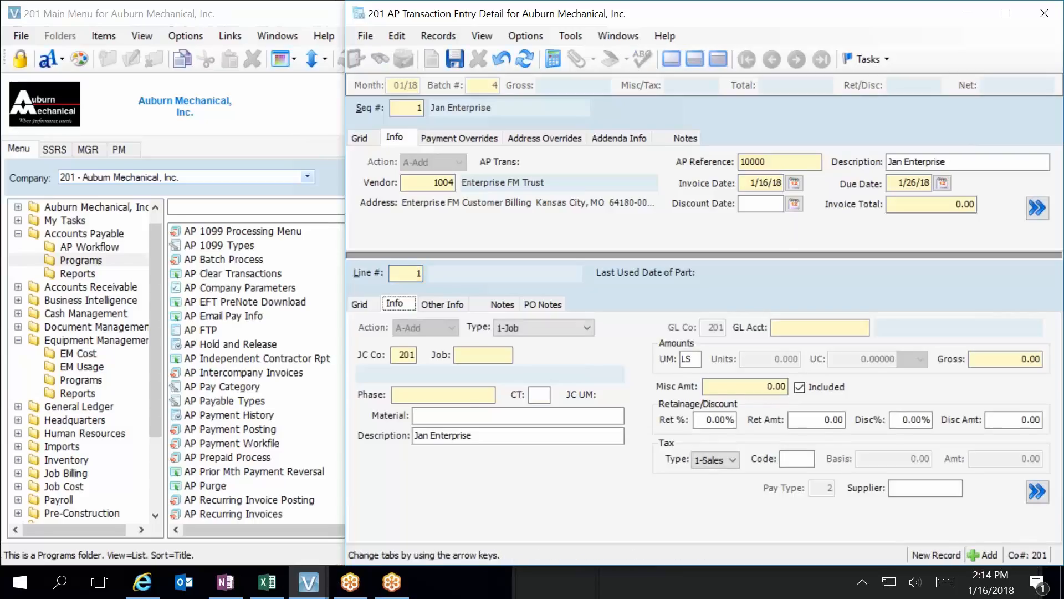
{"action": "key", "text": "Tab"}
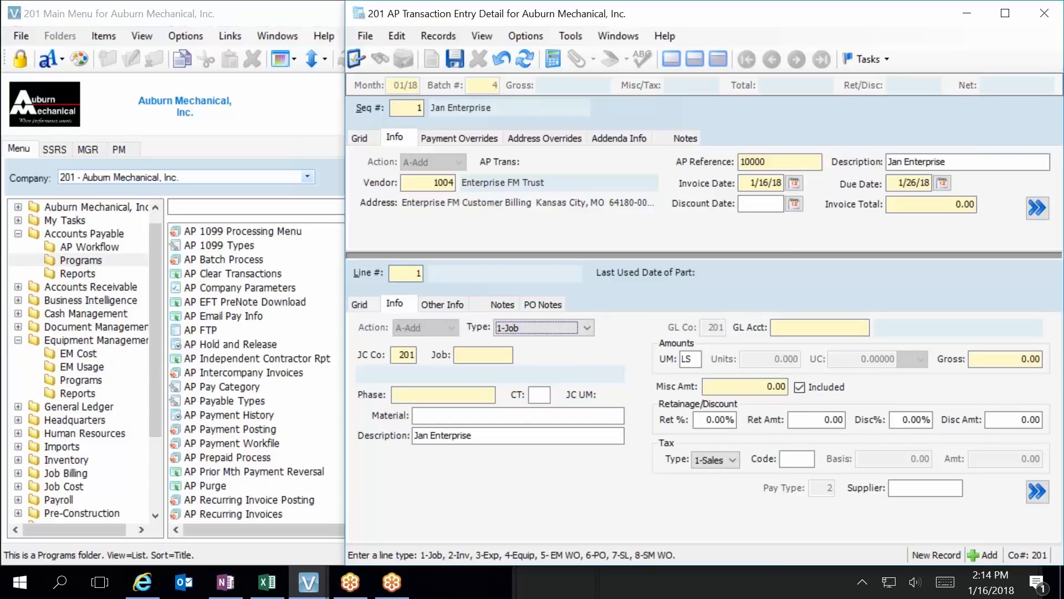
{"action": "left_click", "coordinate": [587, 328]}
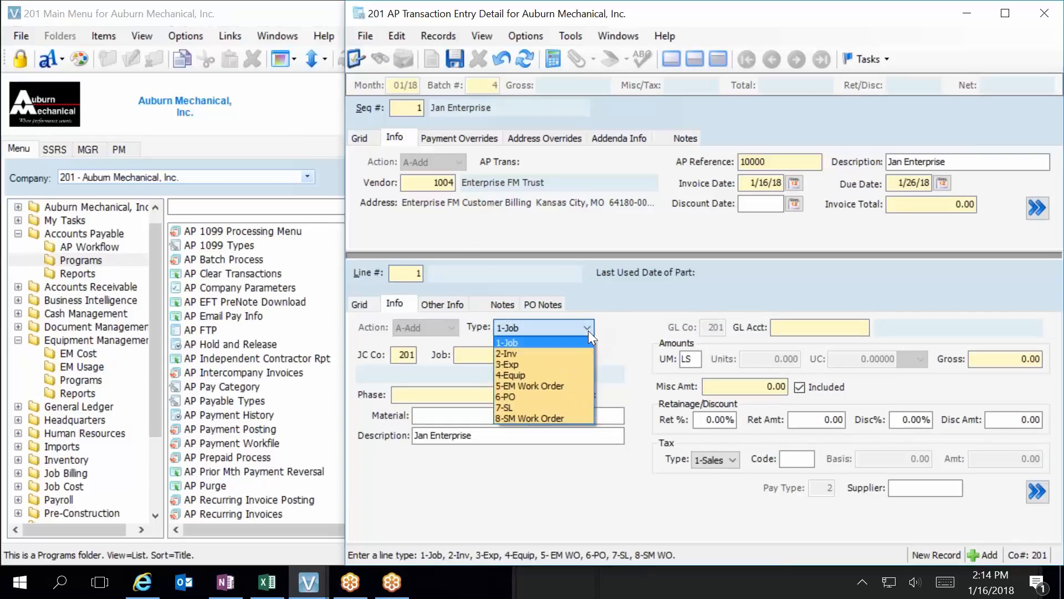
{"action": "left_click", "coordinate": [535, 375]}
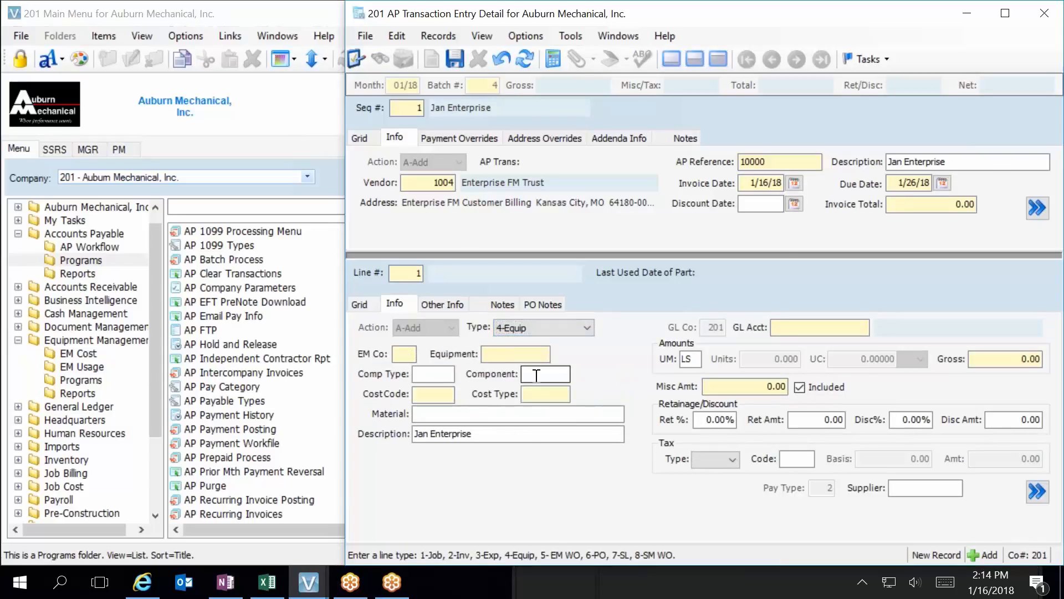
{"action": "key", "text": "Tab"}
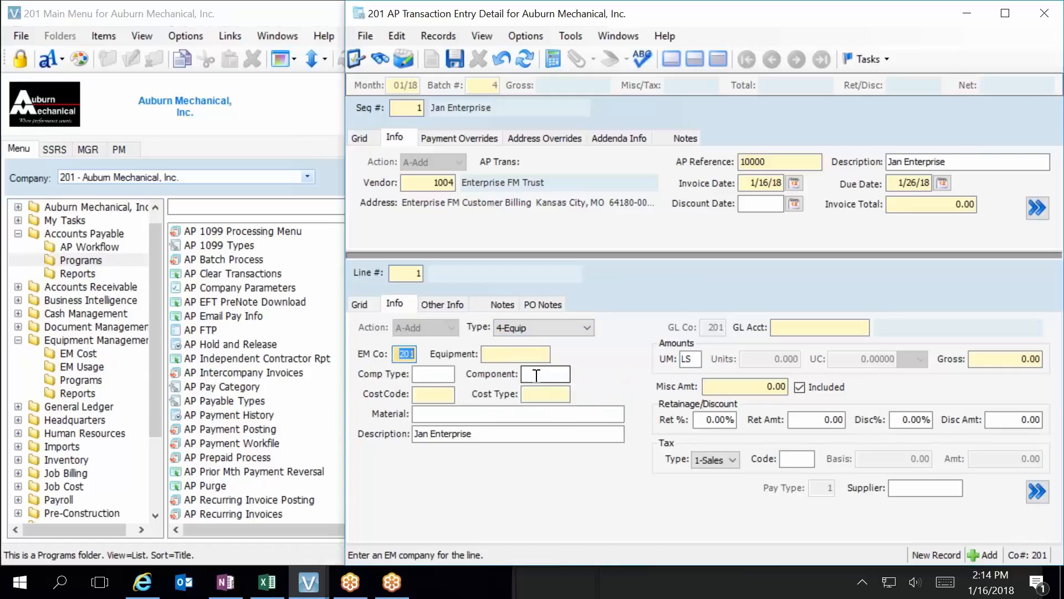
{"action": "key", "text": "Tab"}
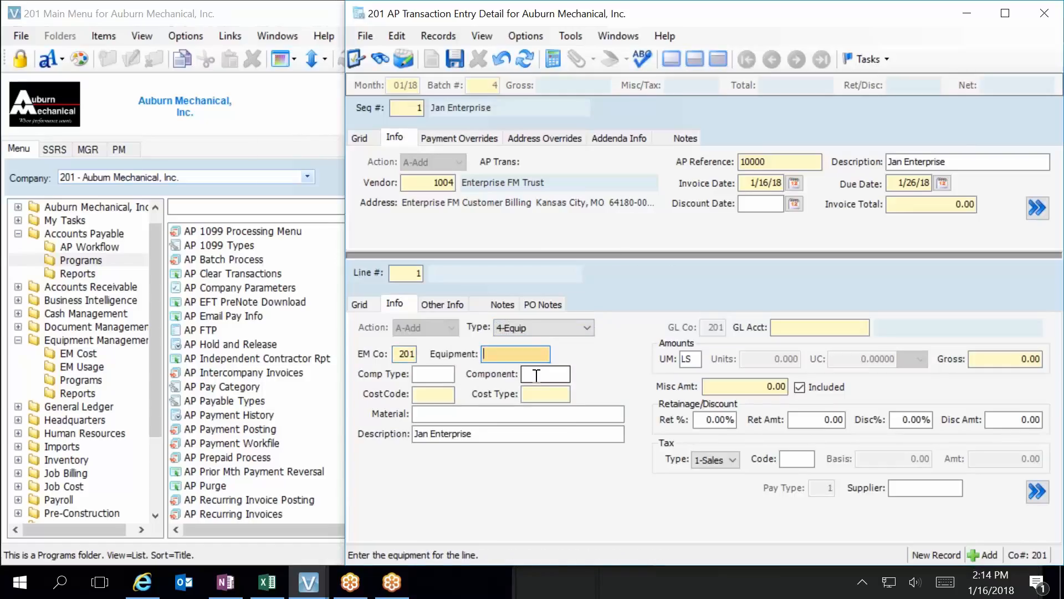
Look up and assign equipment 1, the 2016 GMC Sierra 2500HD, to the line, leaving the component fields blank.
{"action": "key", "text": "F4"}
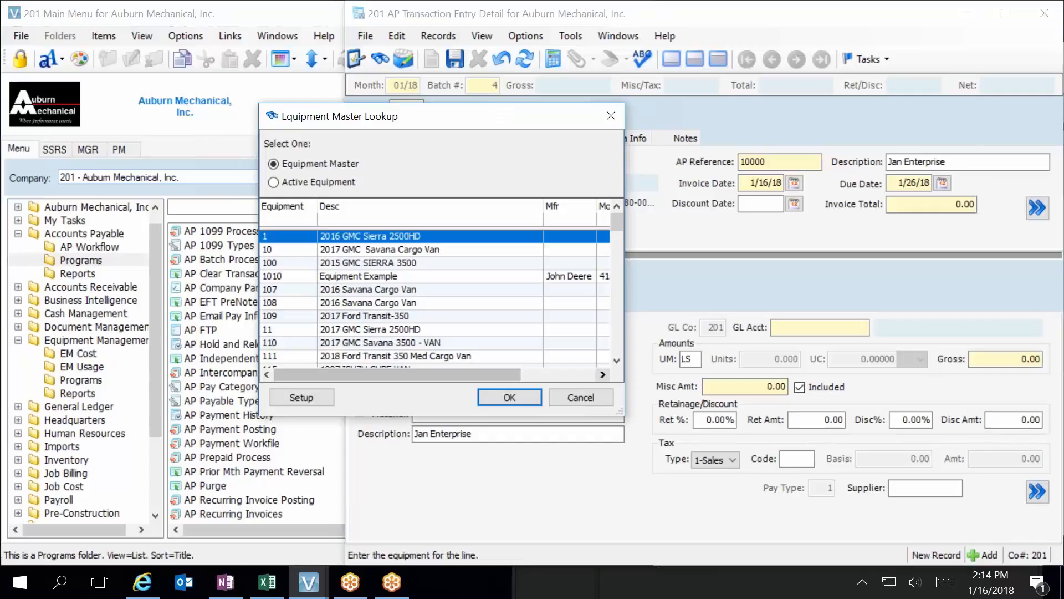
{"action": "key", "text": "Return"}
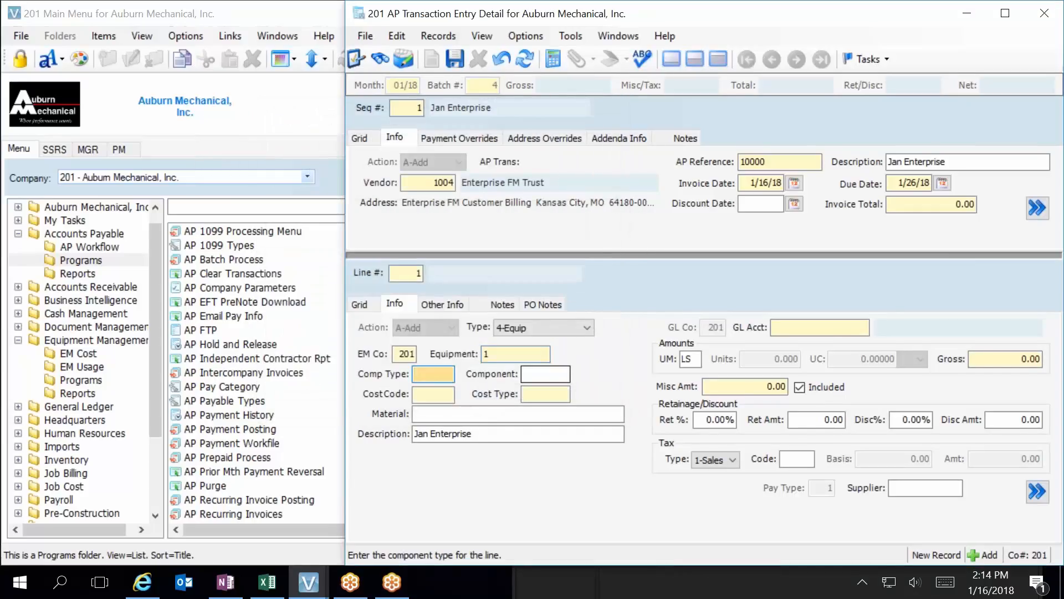
{"action": "key", "text": "Tab"}
{"action": "key", "text": "Tab"}
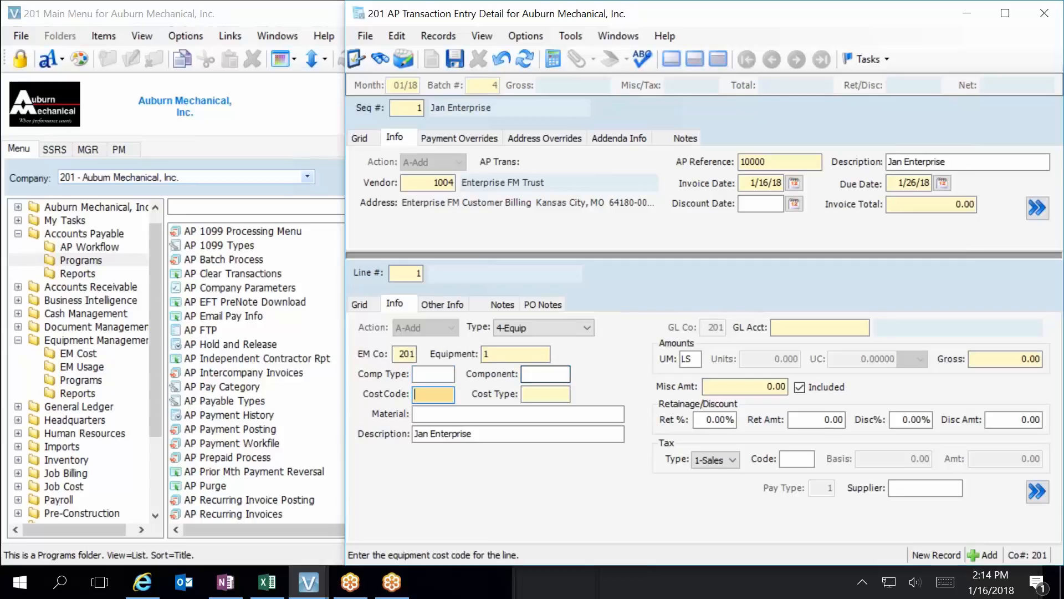
Assign cost code 100 Repairs & Maintenance and cost type 3 (3rd Party Repair) to the line using the lookups.
{"action": "key", "text": "F4"}
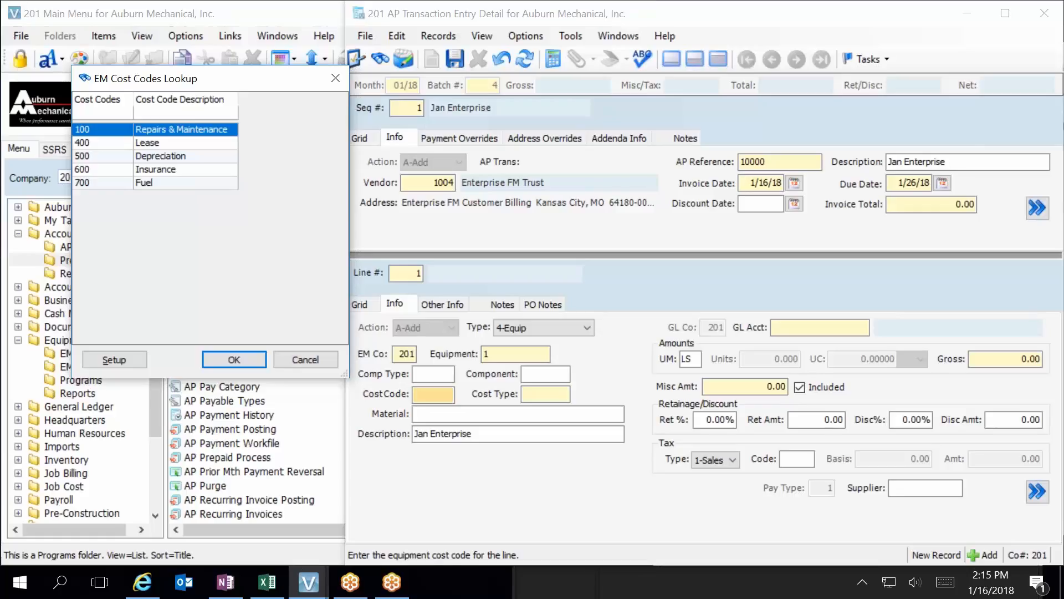
{"action": "key", "text": "Return"}
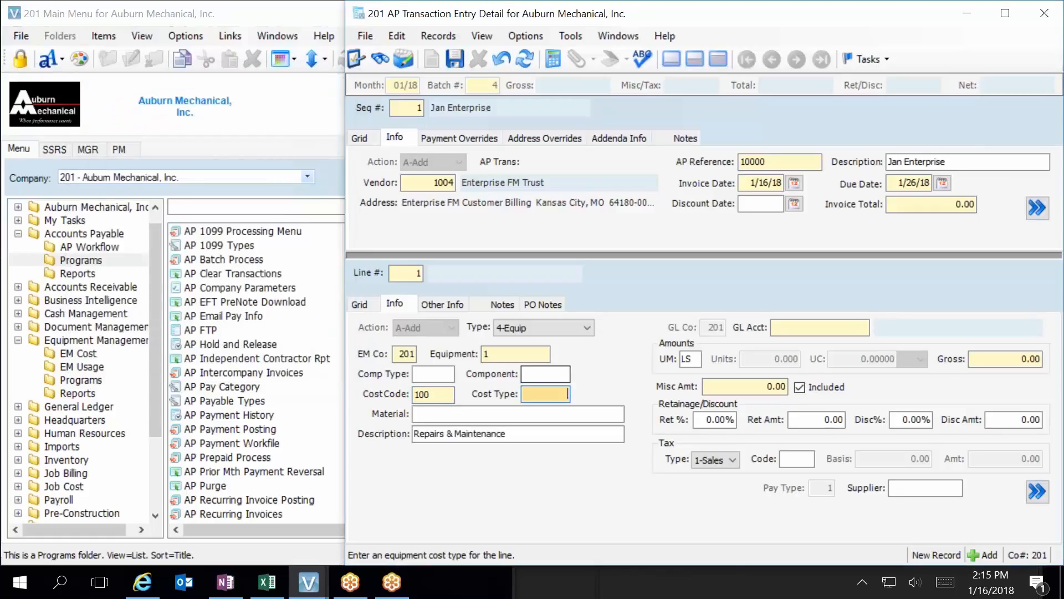
{"action": "key", "text": "F4"}
{"action": "key", "text": "Down"}
{"action": "key", "text": "Down"}
{"action": "key", "text": "Down"}
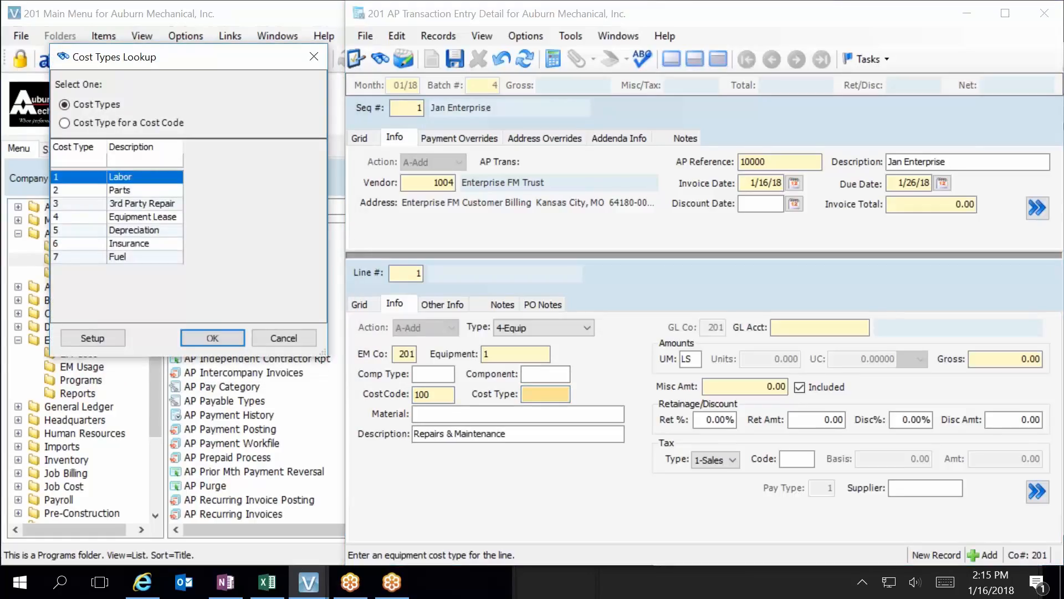
{"action": "key", "text": "Return"}
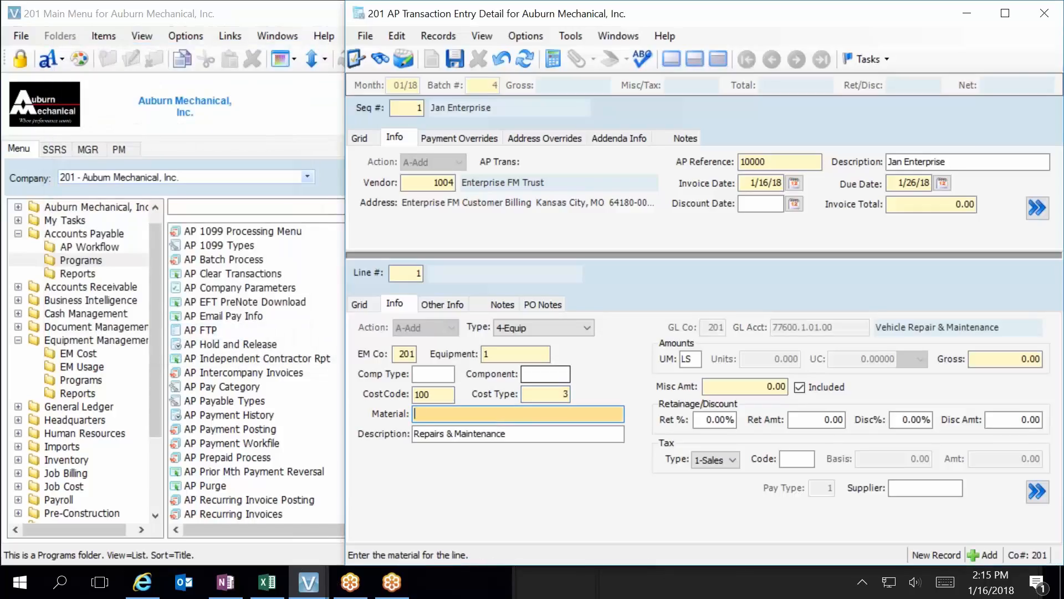
Enter a miscellaneous amount of 100 on the line, keeping unit of measure LS, and save the line.
{"action": "key", "text": "Tab"}
{"action": "key", "text": "Tab"}
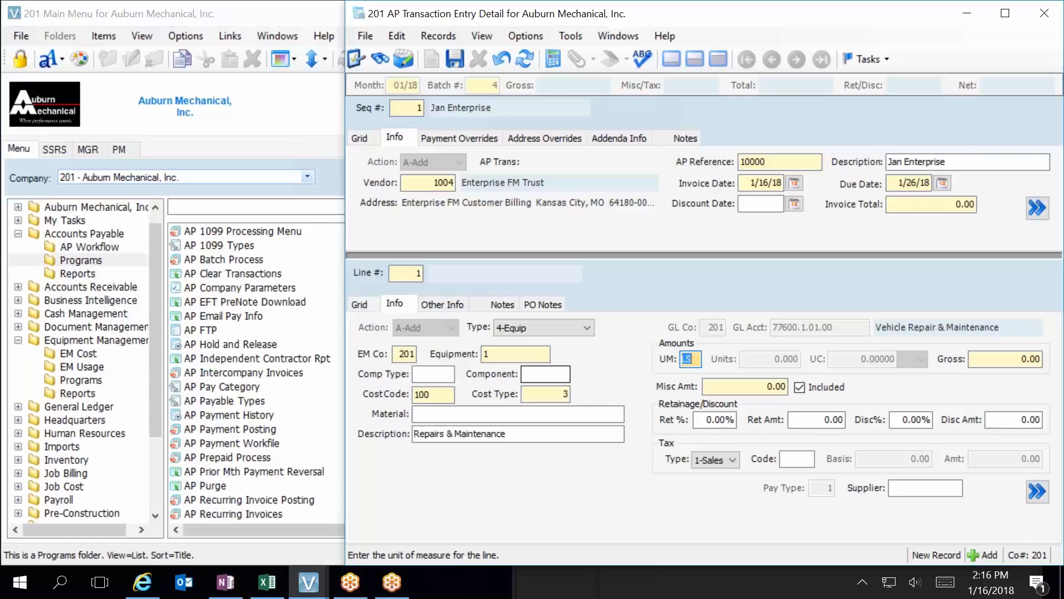
{"action": "key", "text": "Tab"}
{"action": "key", "text": "Tab"}
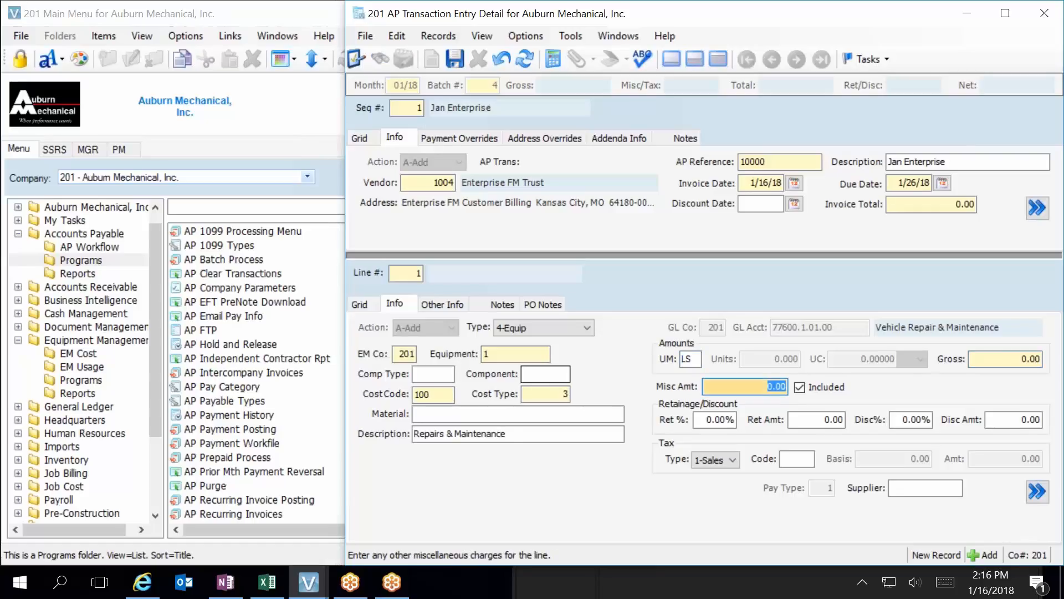
{"action": "type", "text": "100"}
{"action": "key", "text": "Tab"}
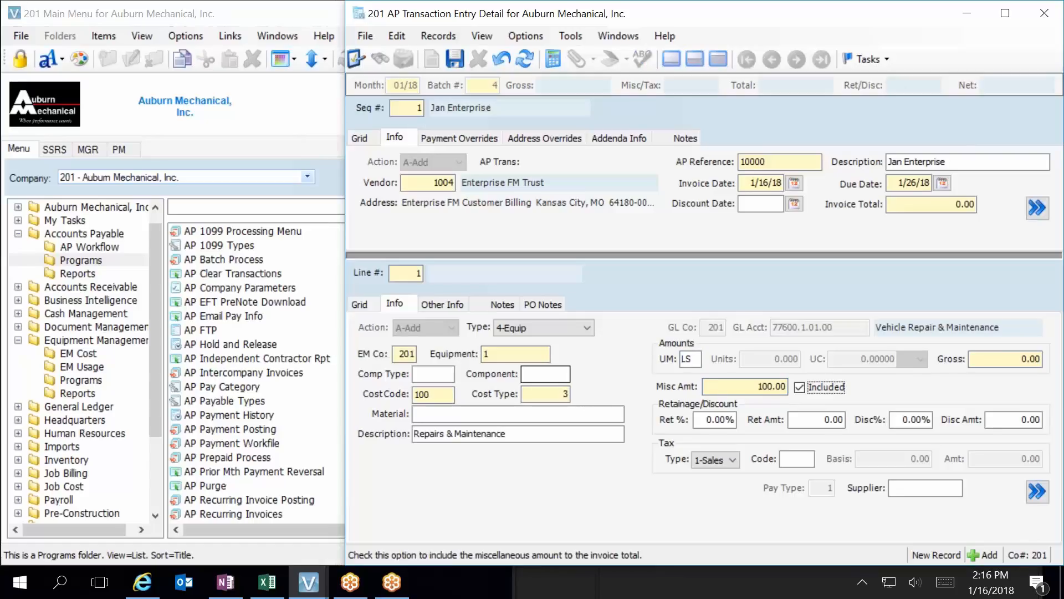
{"action": "left_click", "coordinate": [455, 58]}
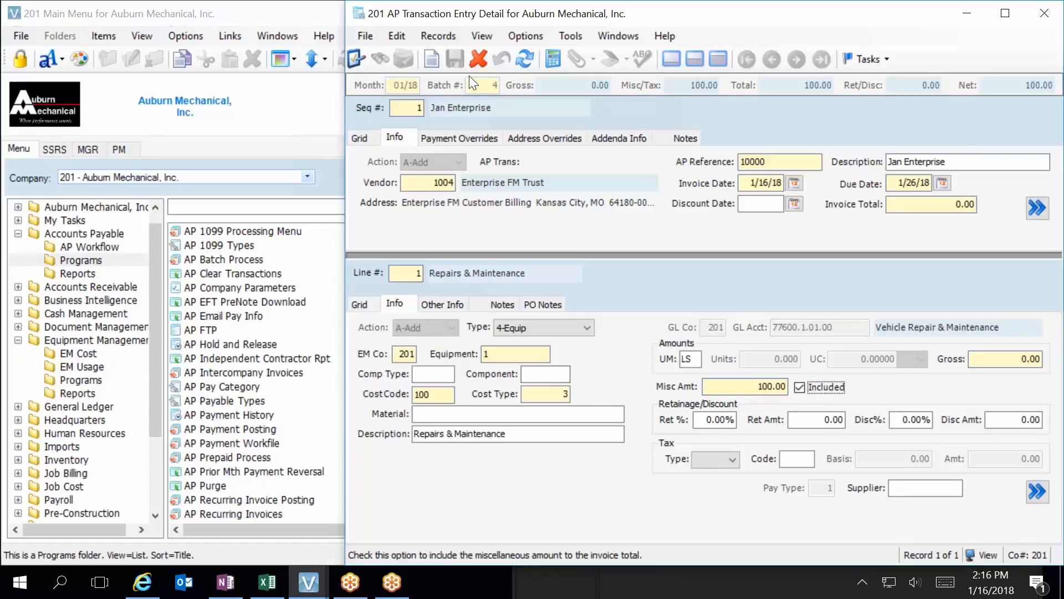
Show the invoice line as a grid, widen the window and review all the line's columns.
{"action": "left_click", "coordinate": [361, 304]}
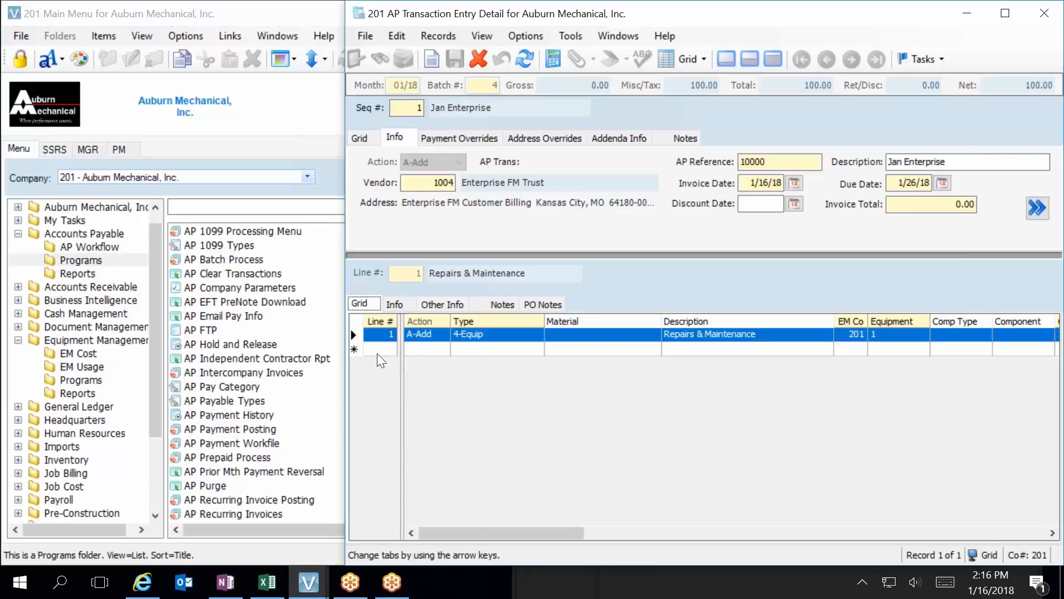
{"action": "left_click_drag", "start_coordinate": [347, 400], "coordinate": [11, 420]}
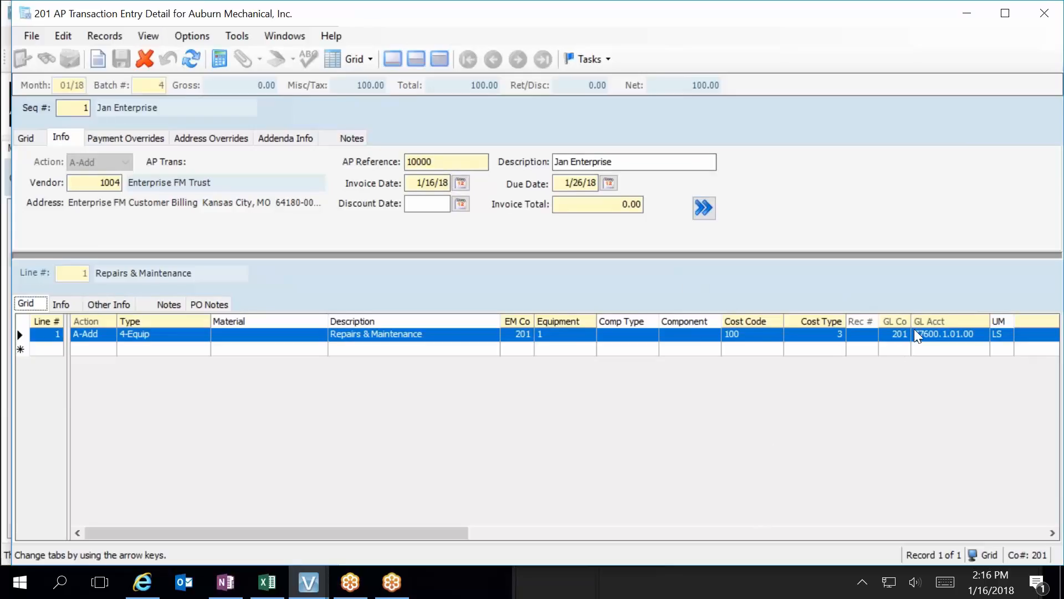
{"action": "left_click", "coordinate": [1002, 527]}
{"action": "left_click", "coordinate": [1002, 527]}
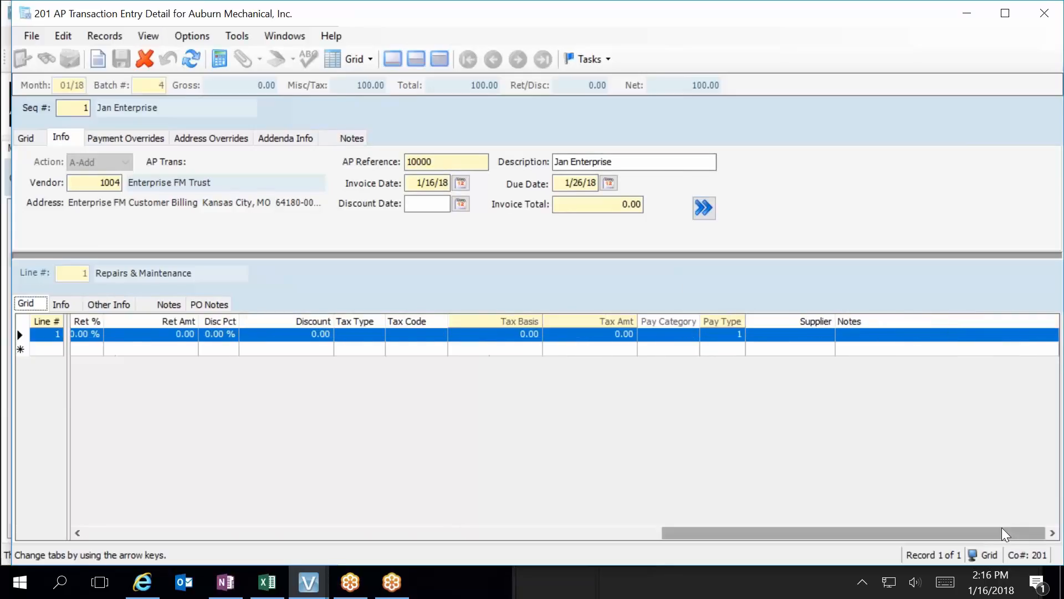
{"action": "left_click_drag", "start_coordinate": [1000, 528], "coordinate": [309, 596]}
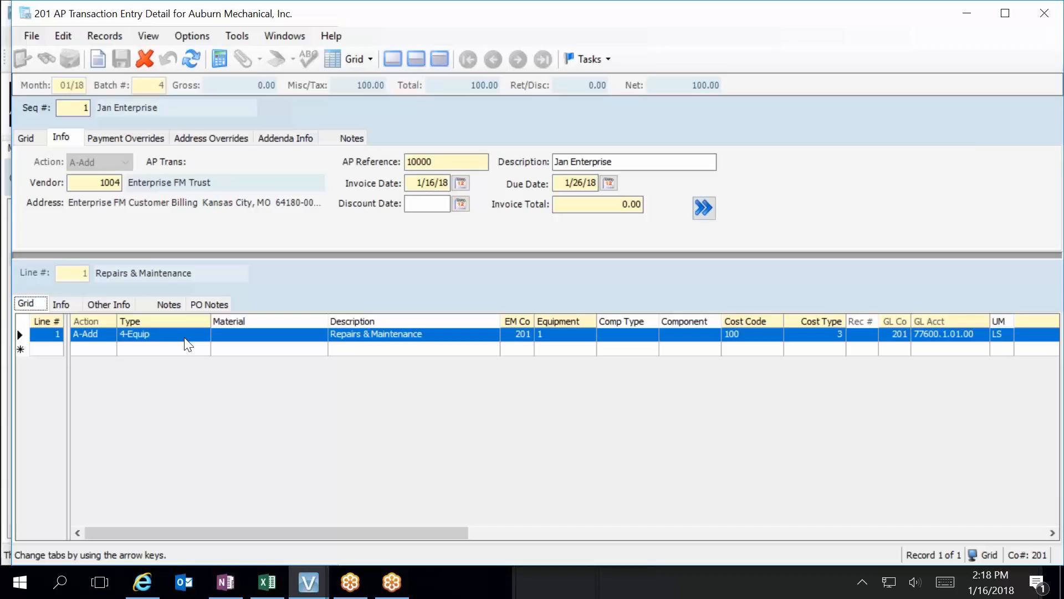
Dismiss the total mismatch warning, set the header's Invoice Total to 100 and save the record.
{"action": "left_click", "coordinate": [615, 205]}
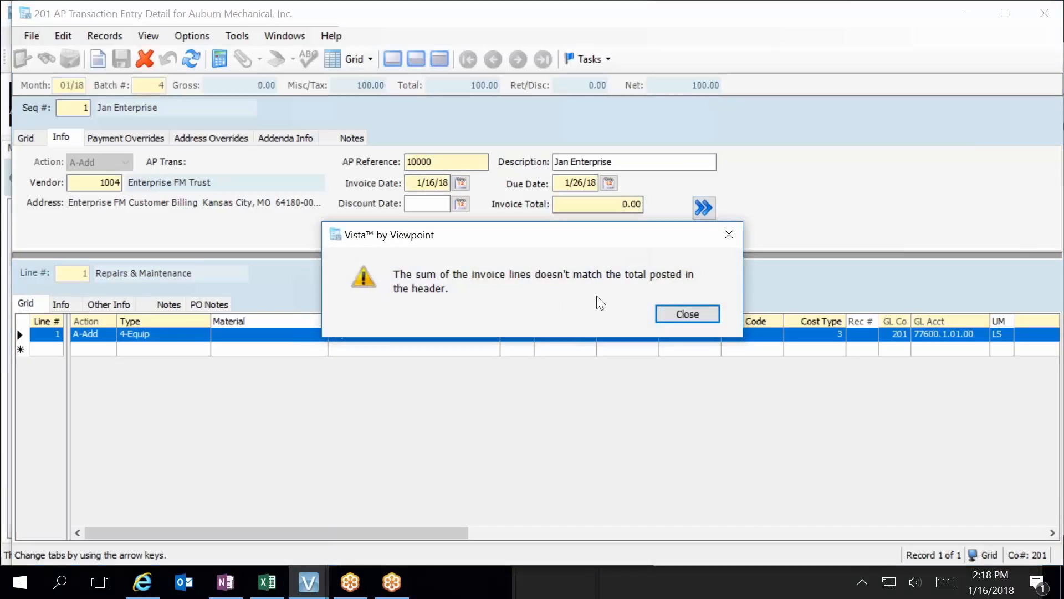
{"action": "left_click", "coordinate": [673, 315]}
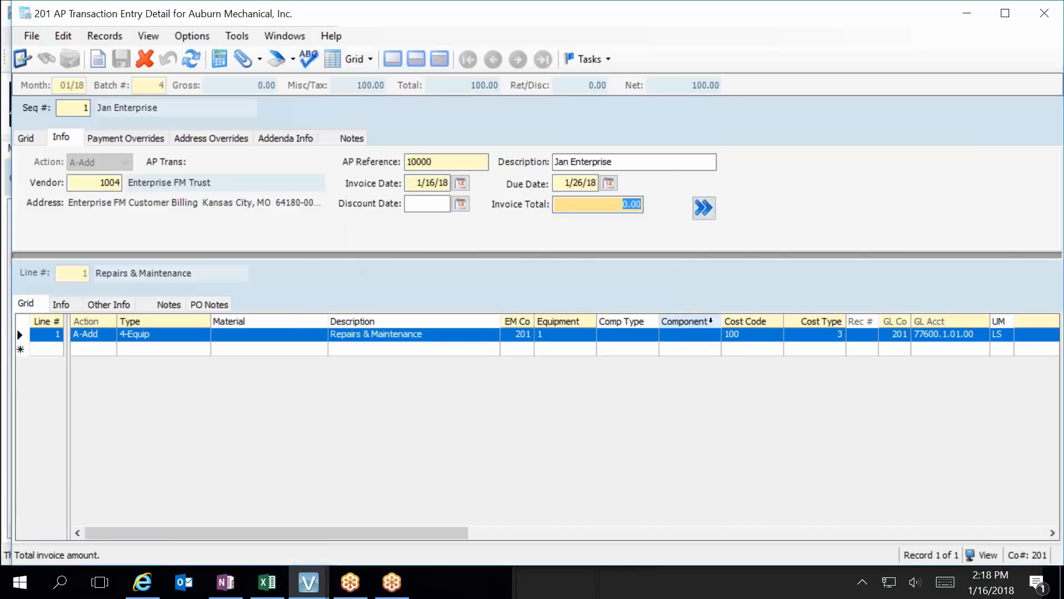
{"action": "type", "text": "100"}
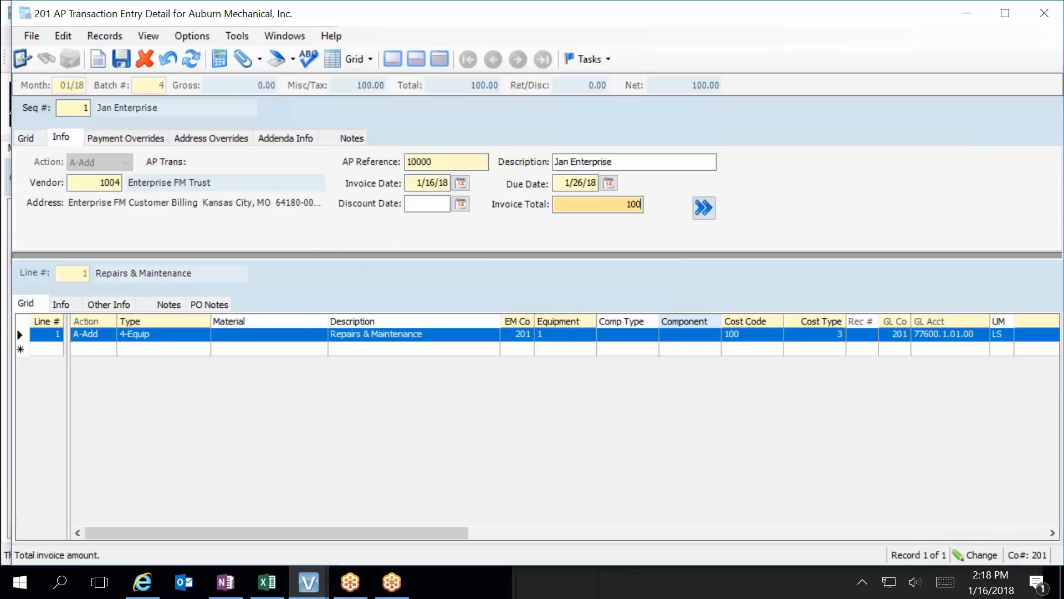
{"action": "key", "text": "Tab"}
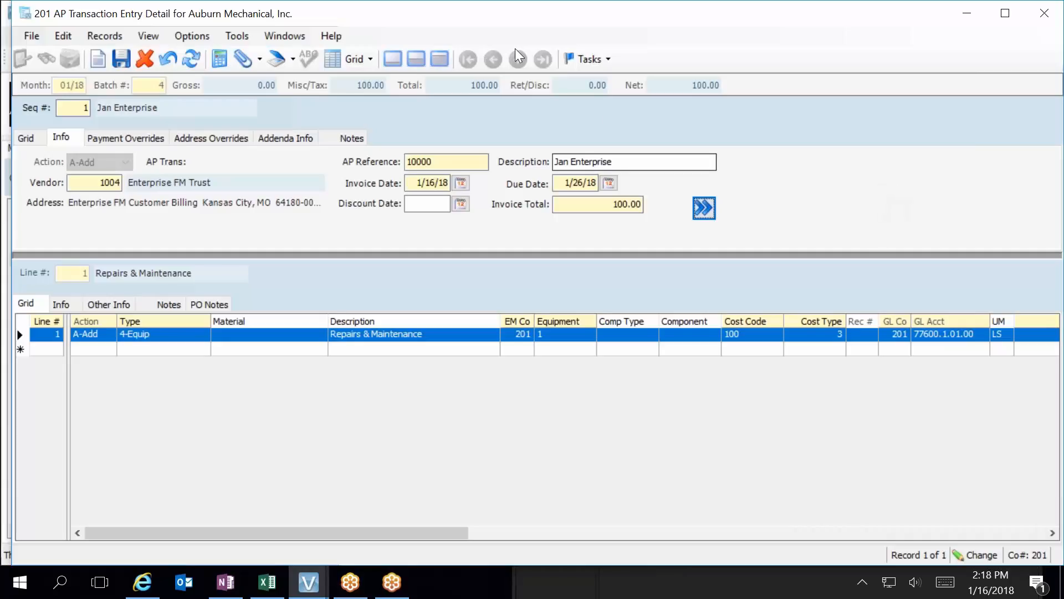
{"action": "left_click", "coordinate": [120, 58]}
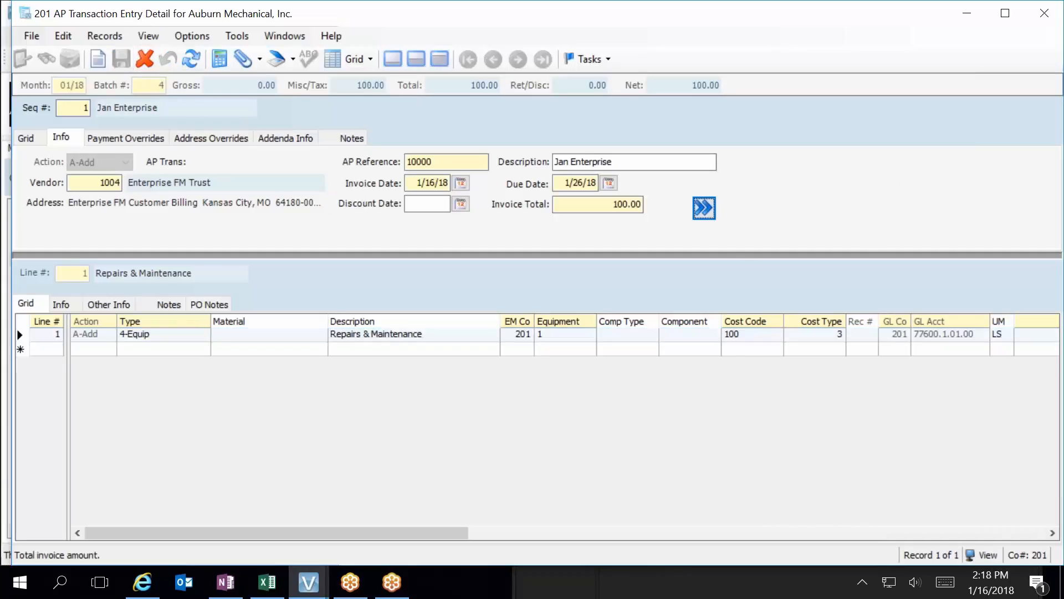
Open the IM Import form from the Imports Steps folder of the main menu, examine its fields and close it.
{"action": "mouse_move", "coordinate": [308, 581]}
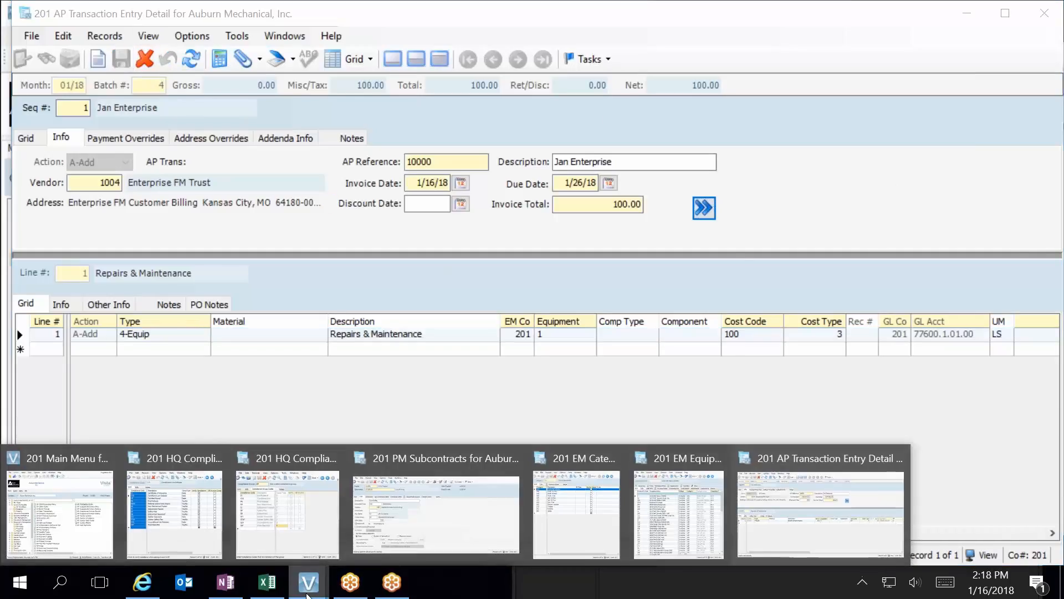
{"action": "left_click", "coordinate": [33, 542]}
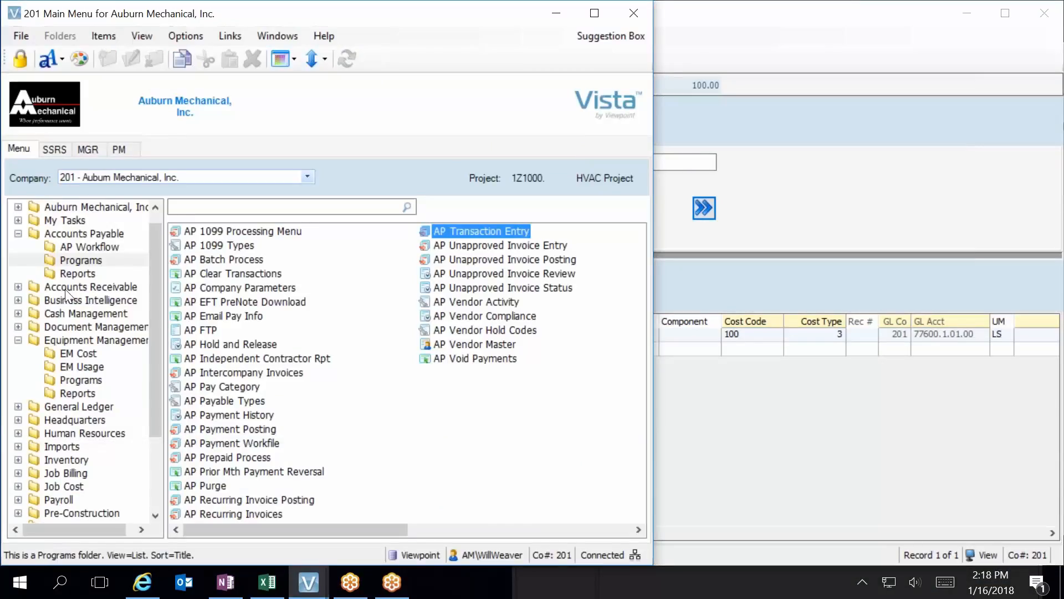
{"action": "left_click", "coordinate": [61, 447]}
{"action": "left_click", "coordinate": [91, 460]}
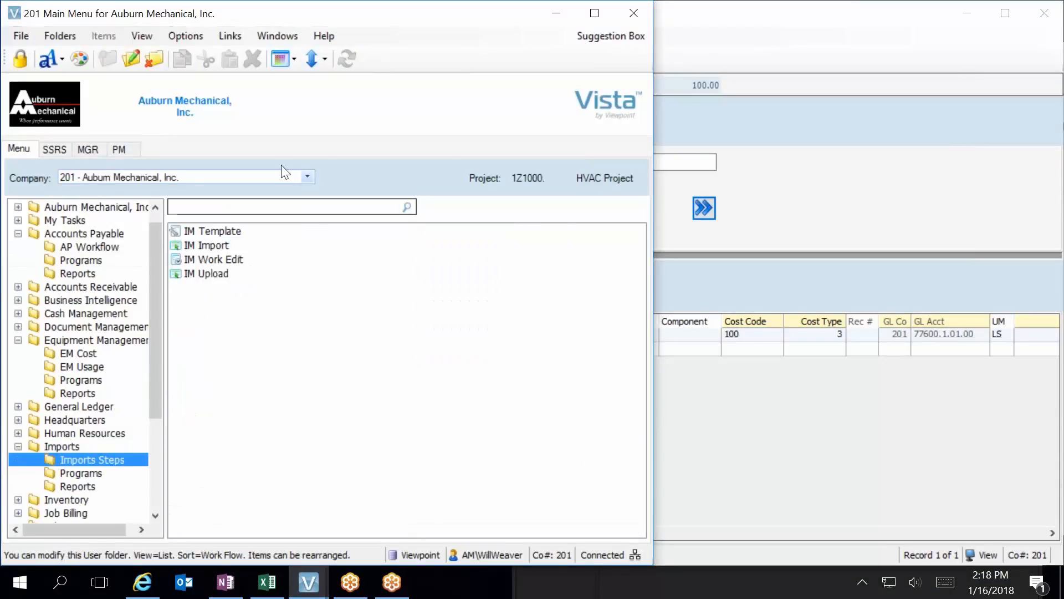
{"action": "left_click", "coordinate": [216, 233]}
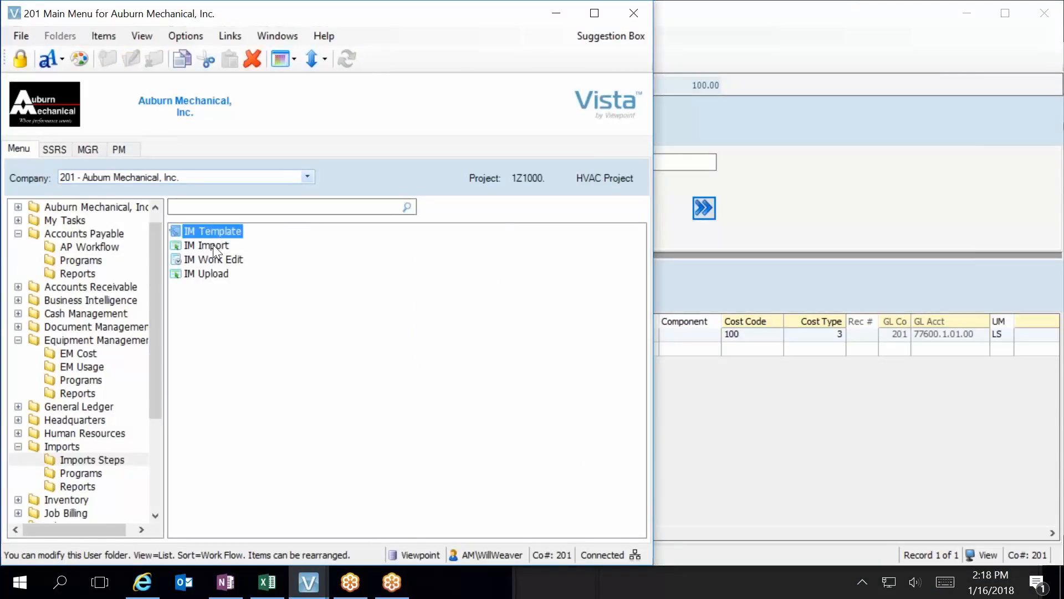
{"action": "left_click", "coordinate": [212, 246]}
{"action": "double_click", "coordinate": [212, 244]}
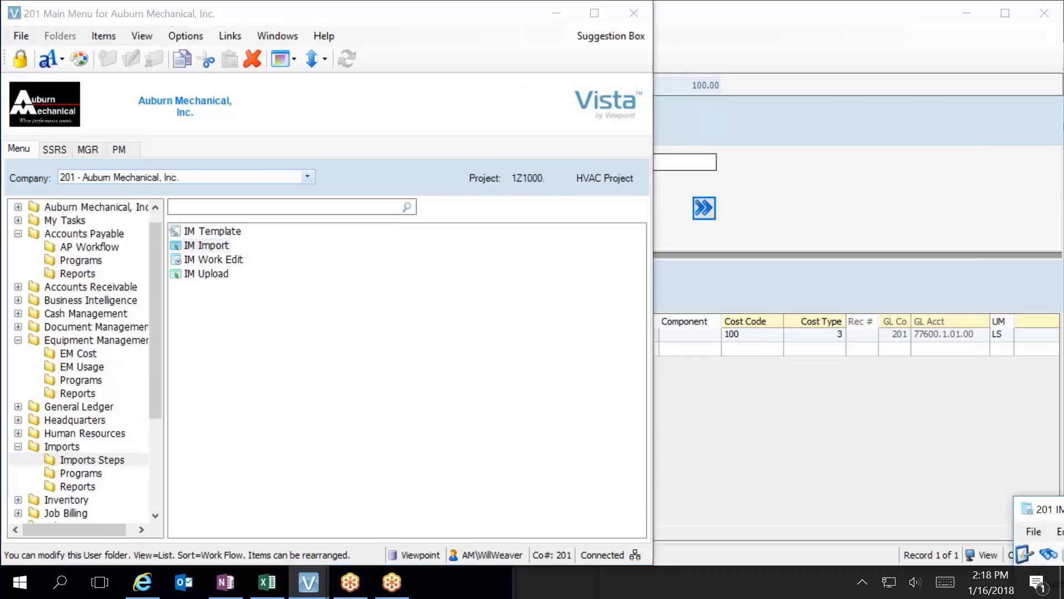
{"action": "left_click_drag", "start_coordinate": [1049, 513], "coordinate": [194, 145]}
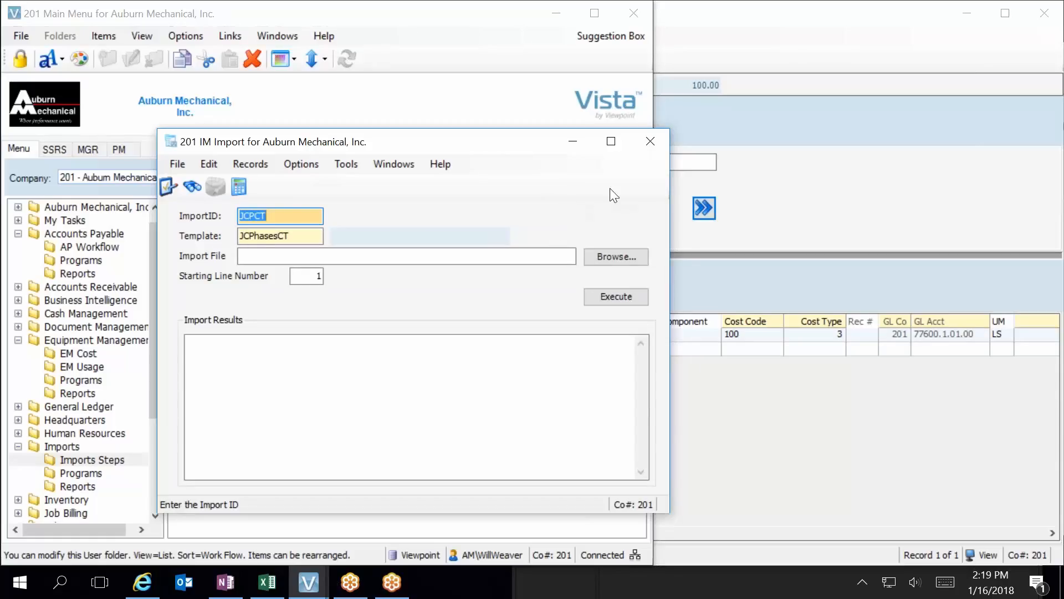
{"action": "left_click", "coordinate": [652, 142]}
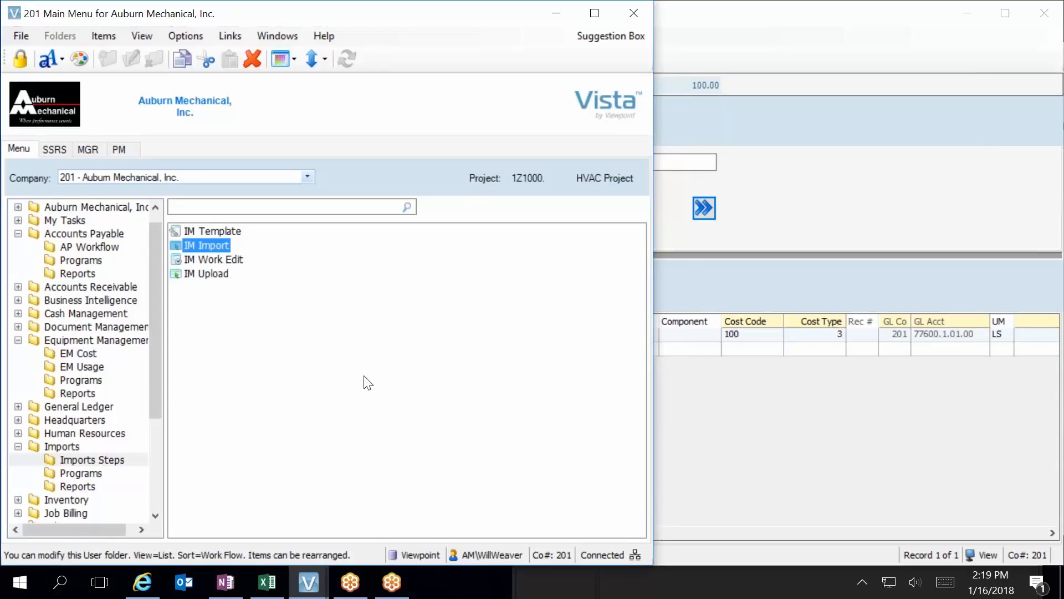
Return to the AP Transaction Entry Detail window and close it.
{"action": "left_click", "coordinate": [158, 497]}
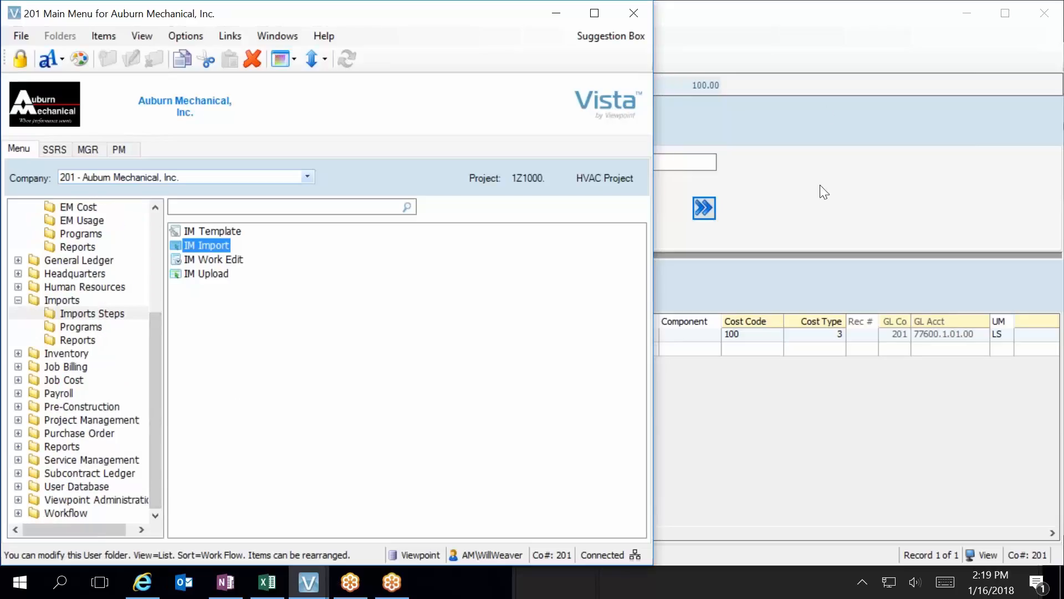
{"action": "left_click", "coordinate": [853, 204]}
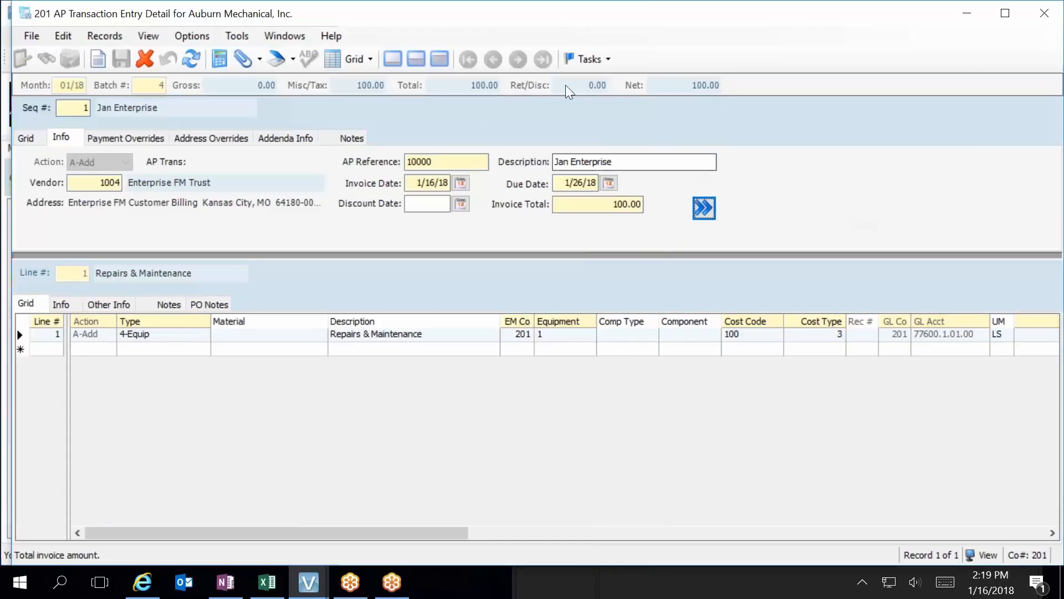
{"action": "left_click", "coordinate": [1044, 13]}
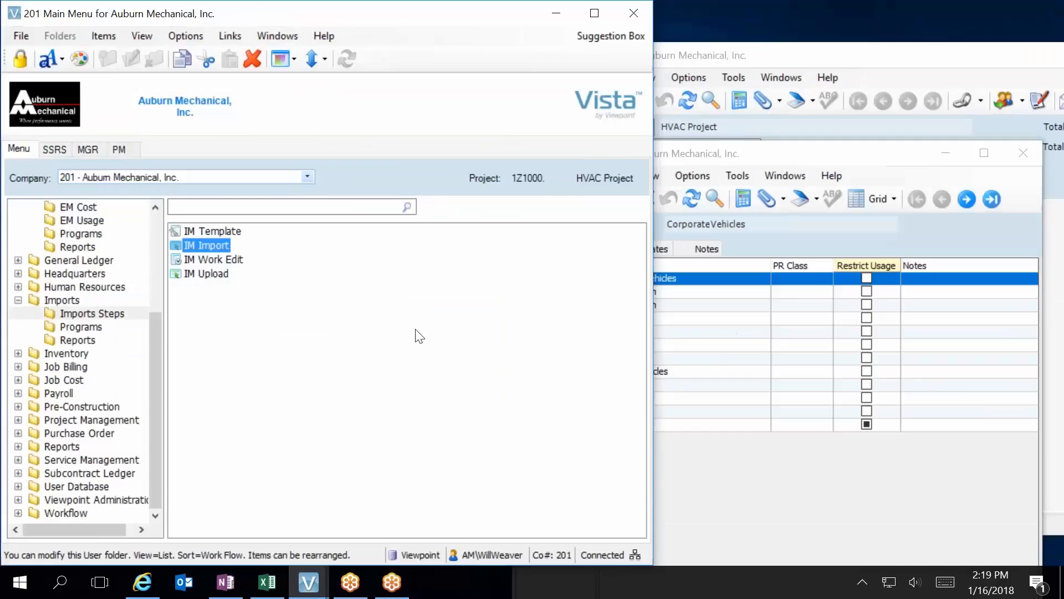
Open VA Custom Form Buttons from the Viewpoint Administration programs and bring up the lookup for its Form field.
{"action": "double_click", "coordinate": [108, 500]}
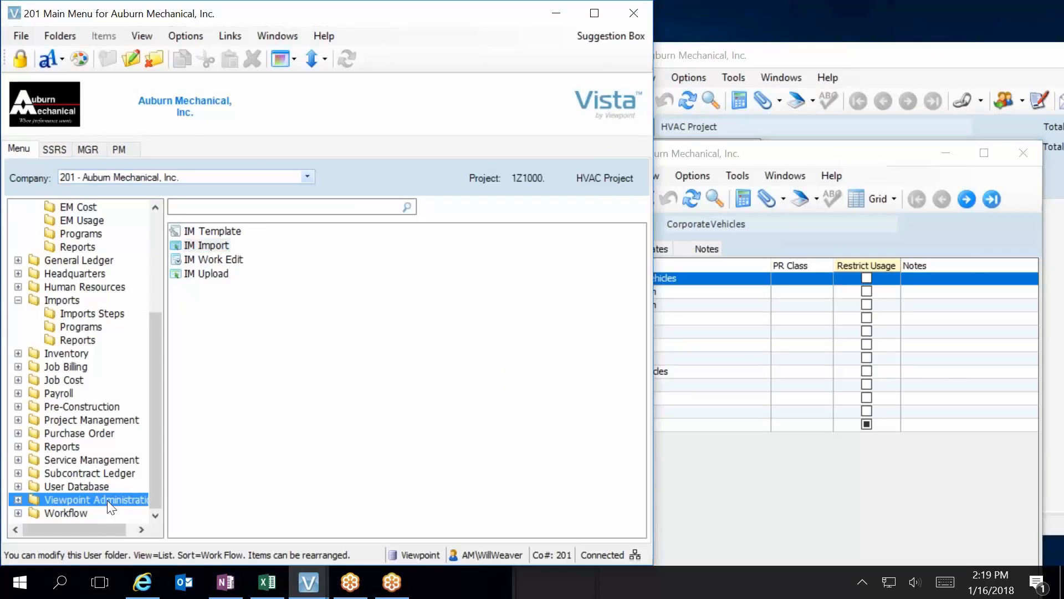
{"action": "left_click", "coordinate": [90, 487]}
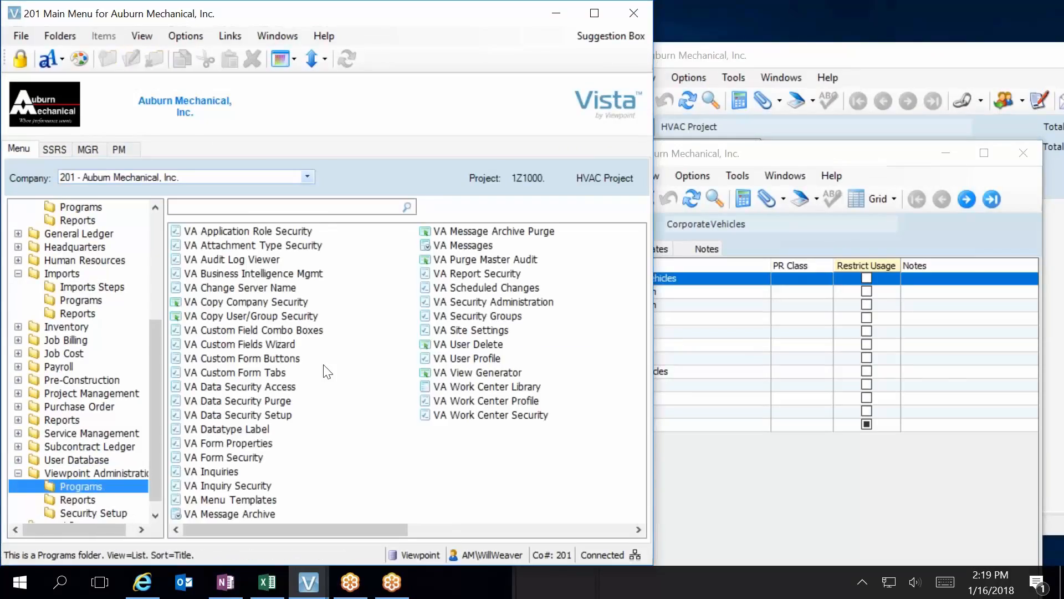
{"action": "double_click", "coordinate": [277, 359]}
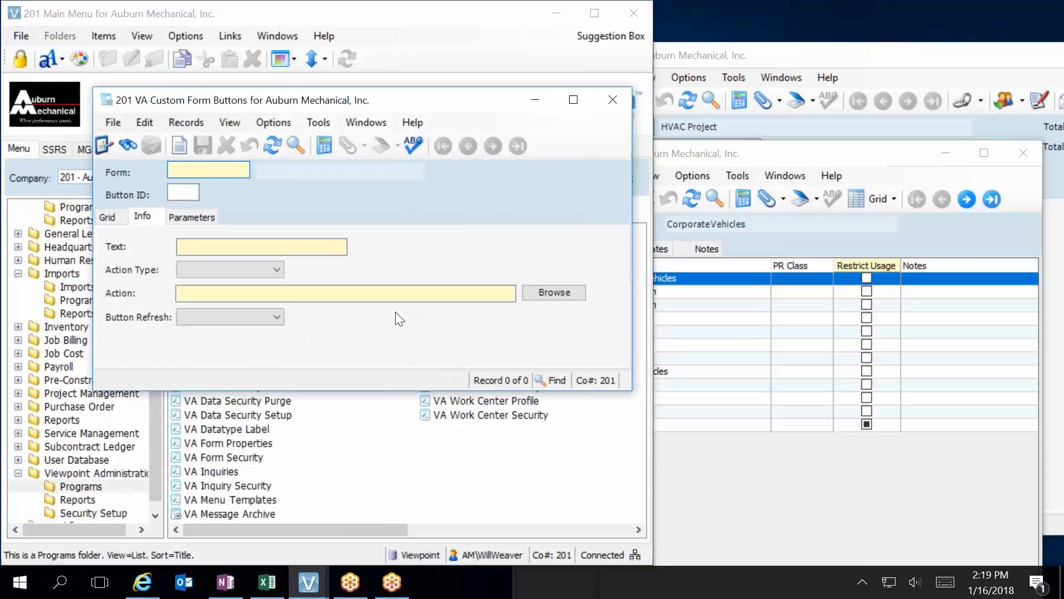
{"action": "key", "text": "F4"}
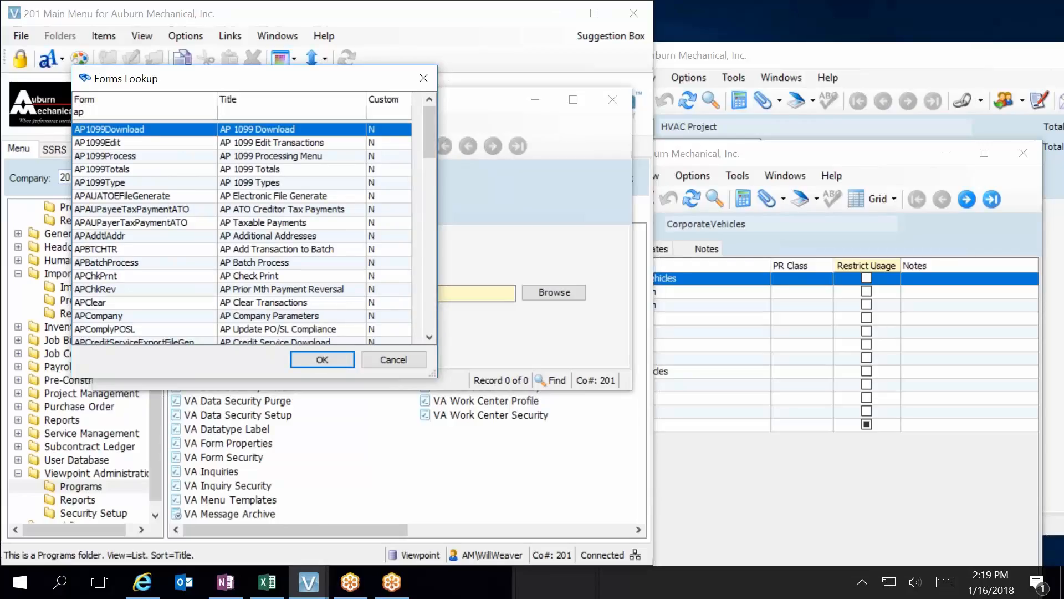
{"action": "type", "text": "tr"}
{"action": "key", "text": "BackSpace"}
{"action": "key", "text": "BackSpace"}
{"action": "type", "text": "tr"}
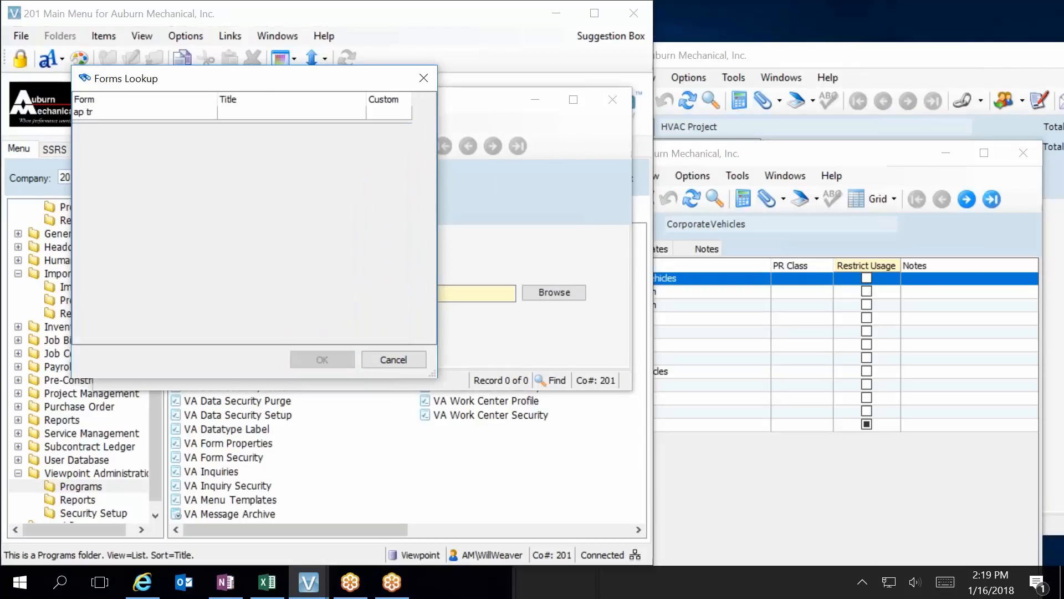
{"action": "key", "text": "BackSpace"}
{"action": "key", "text": "BackSpace"}
{"action": "key", "text": "BackSpace"}
{"action": "key", "text": "BackSpace"}
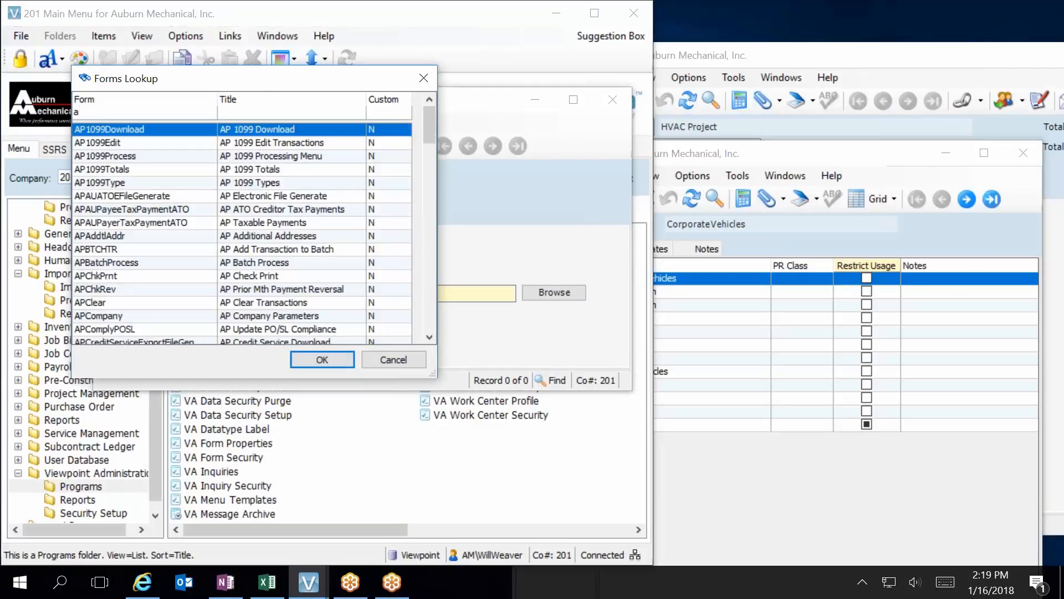
{"action": "key", "text": "BackSpace"}
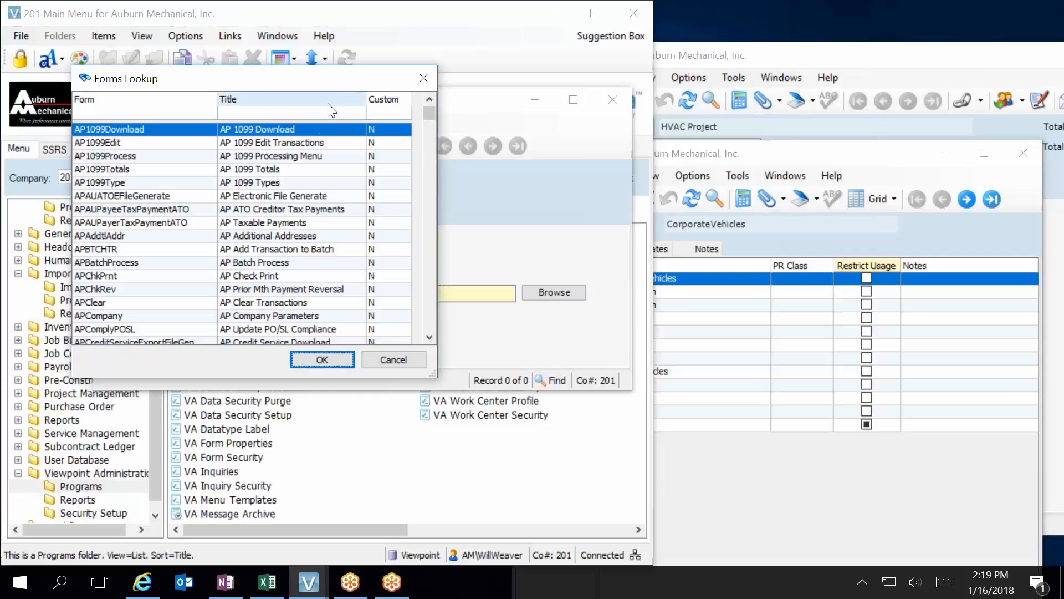
Filter the forms lookup by title "AP tr" and select APEntry (AP Transaction Entry) as the button's form.
{"action": "left_click", "coordinate": [316, 112]}
{"action": "type", "text": "AP "}
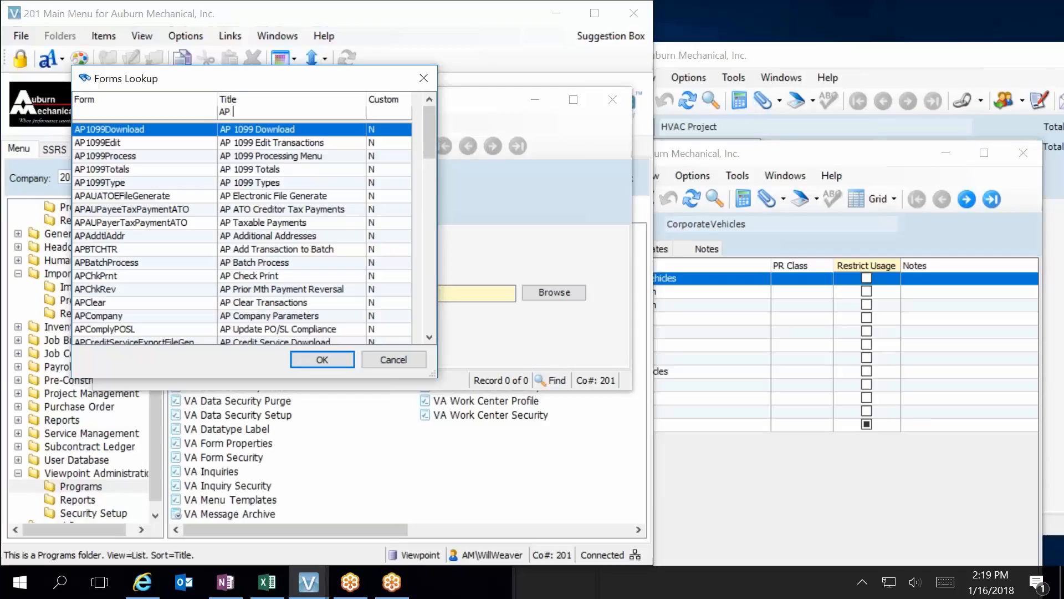
{"action": "type", "text": "tr"}
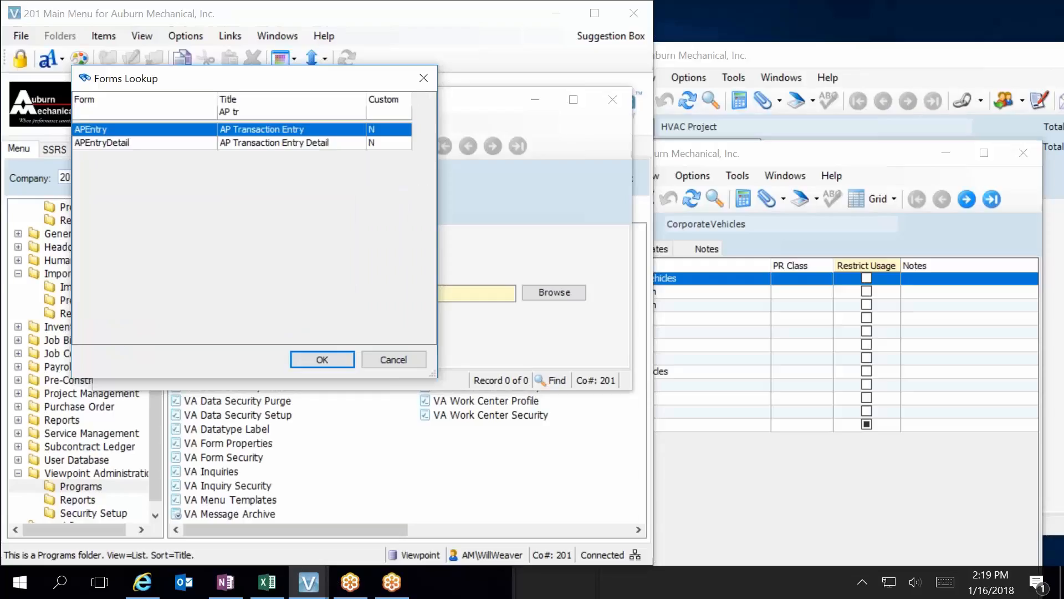
{"action": "double_click", "coordinate": [141, 129]}
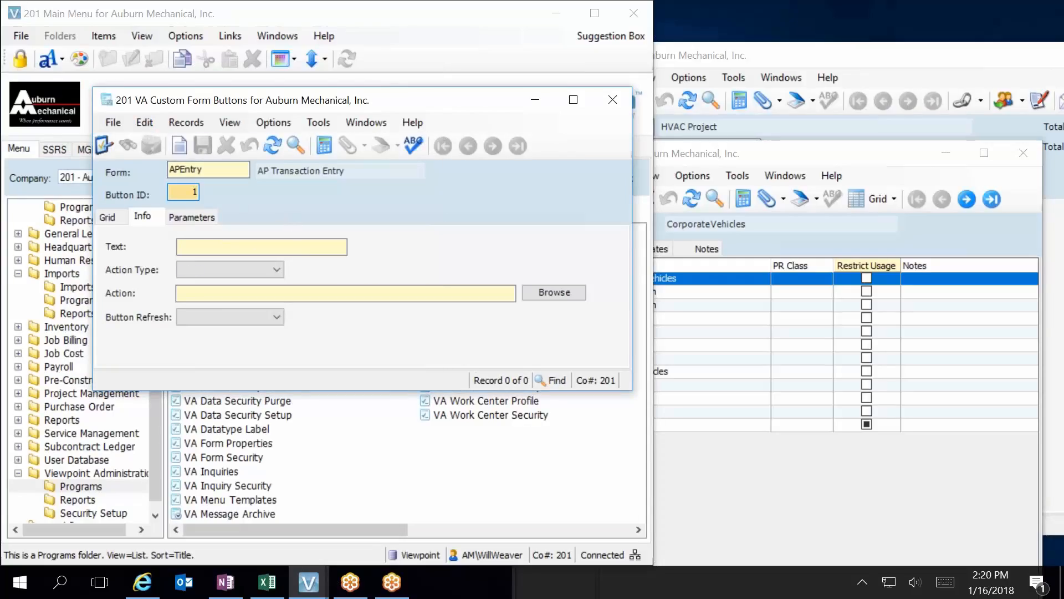
Create button ID 1 with the text "IM Import" and the action type Form.
{"action": "type", "text": "1"}
{"action": "key", "text": "Tab"}
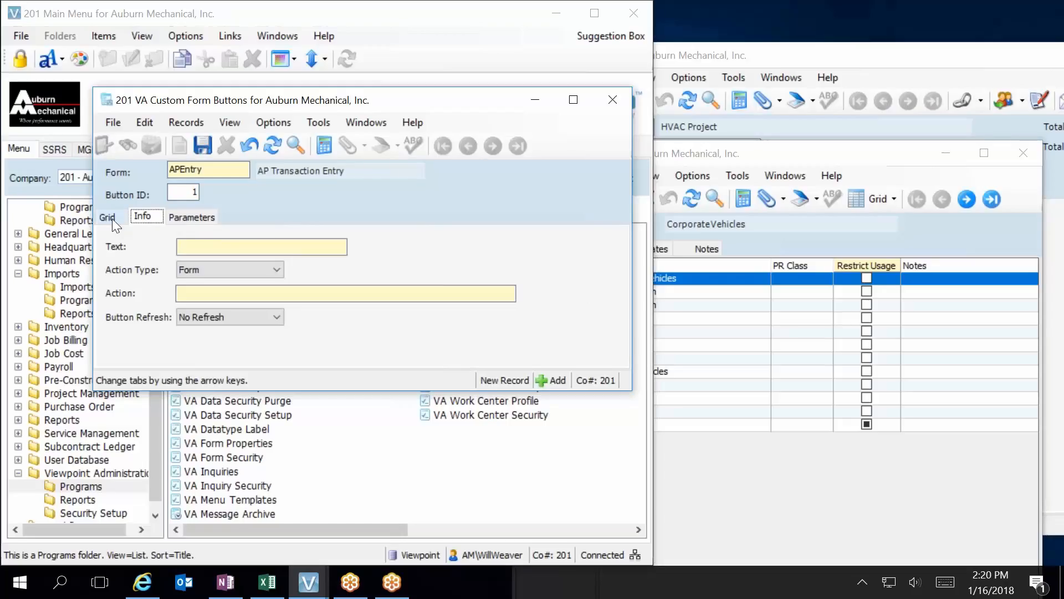
{"action": "left_click", "coordinate": [205, 245]}
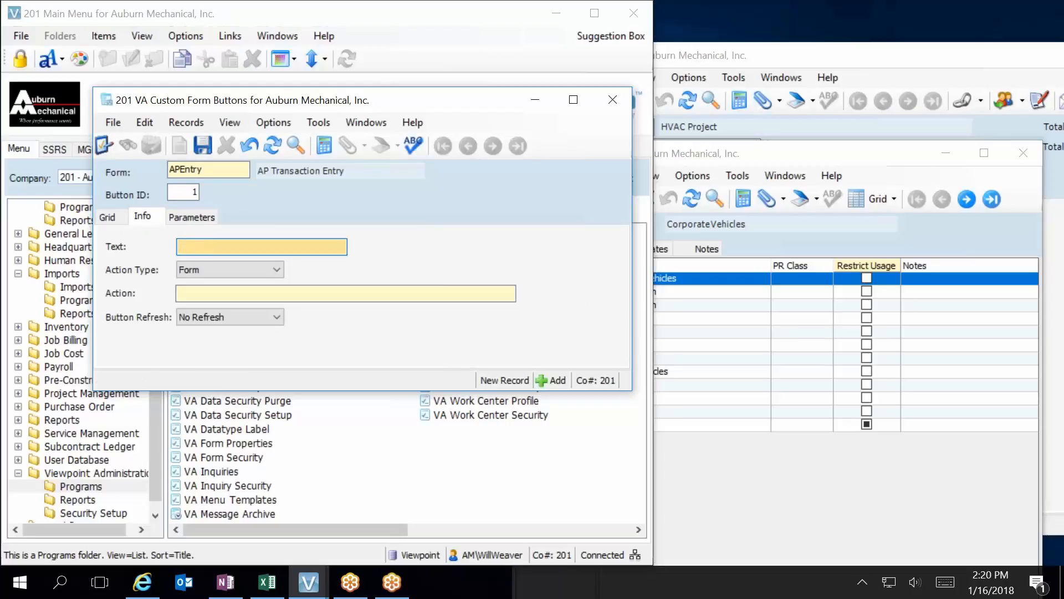
{"action": "type", "text": "IM Import"}
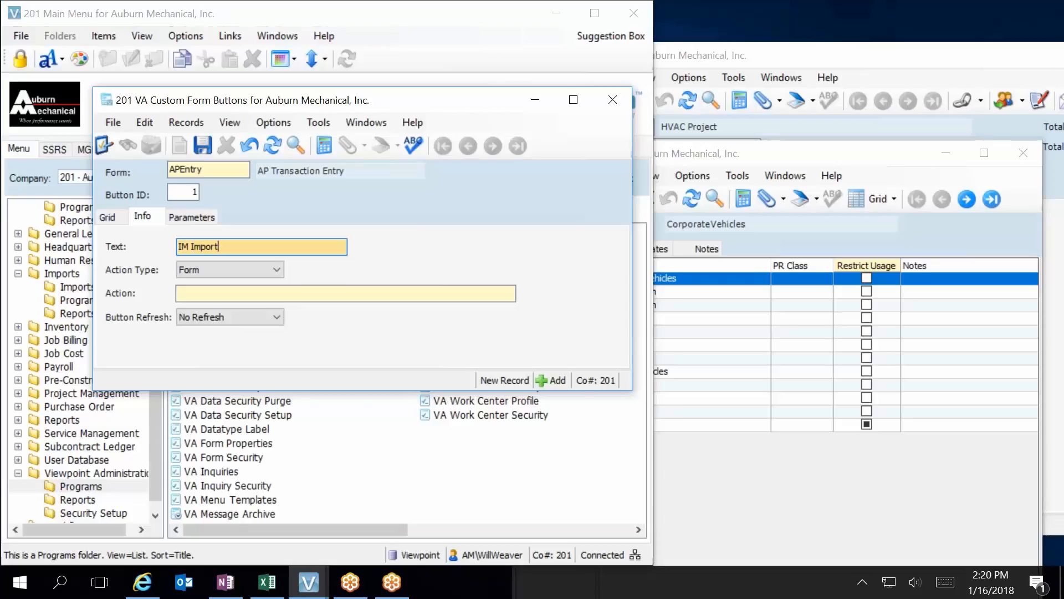
{"action": "left_click", "coordinate": [229, 269]}
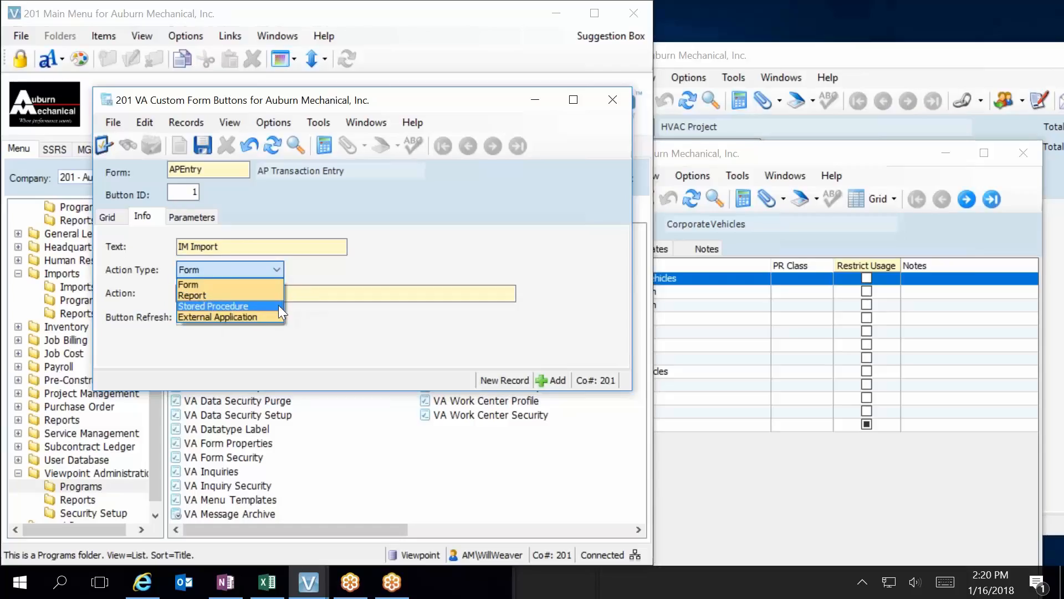
{"action": "left_click", "coordinate": [196, 285]}
Set the button's action to IMImport by filtering the forms lookup on title "im im", save the record and close the form.
{"action": "left_click", "coordinate": [245, 294]}
{"action": "key", "text": "shift+Tab"}
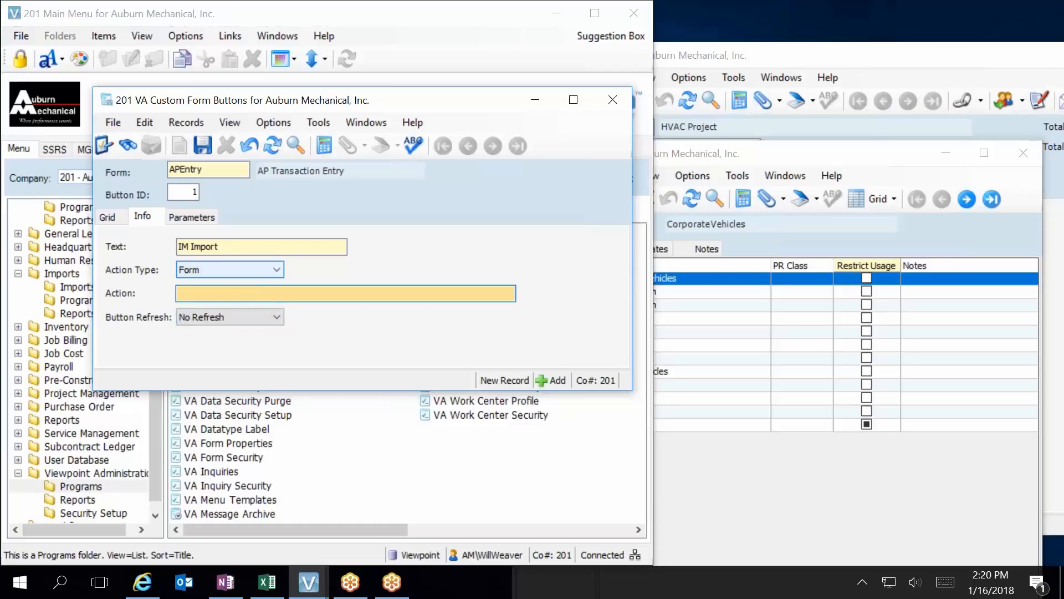
{"action": "key", "text": "F4"}
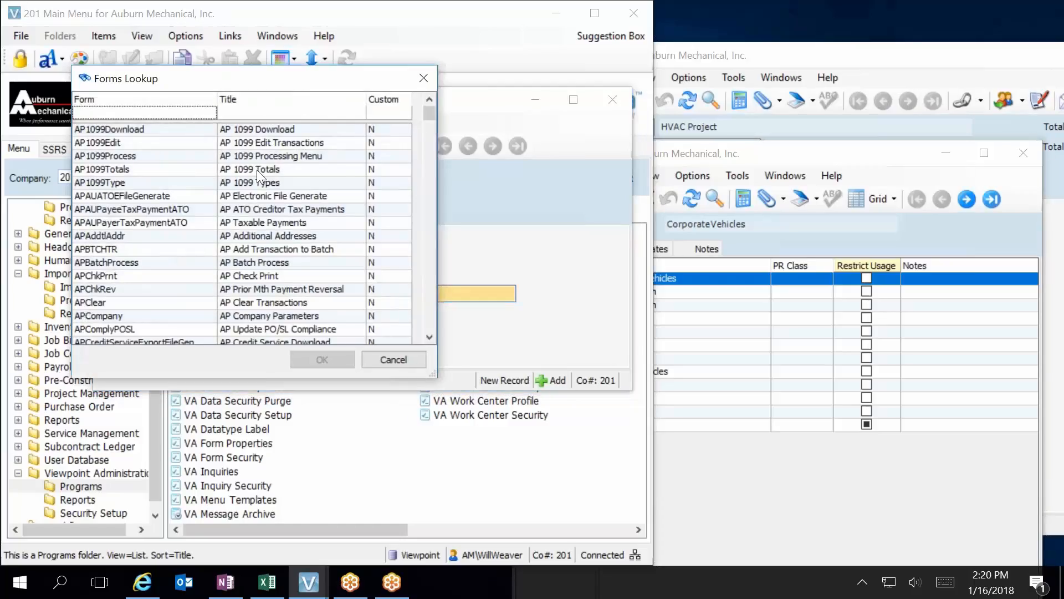
{"action": "left_click", "coordinate": [244, 114]}
{"action": "type", "text": "im"}
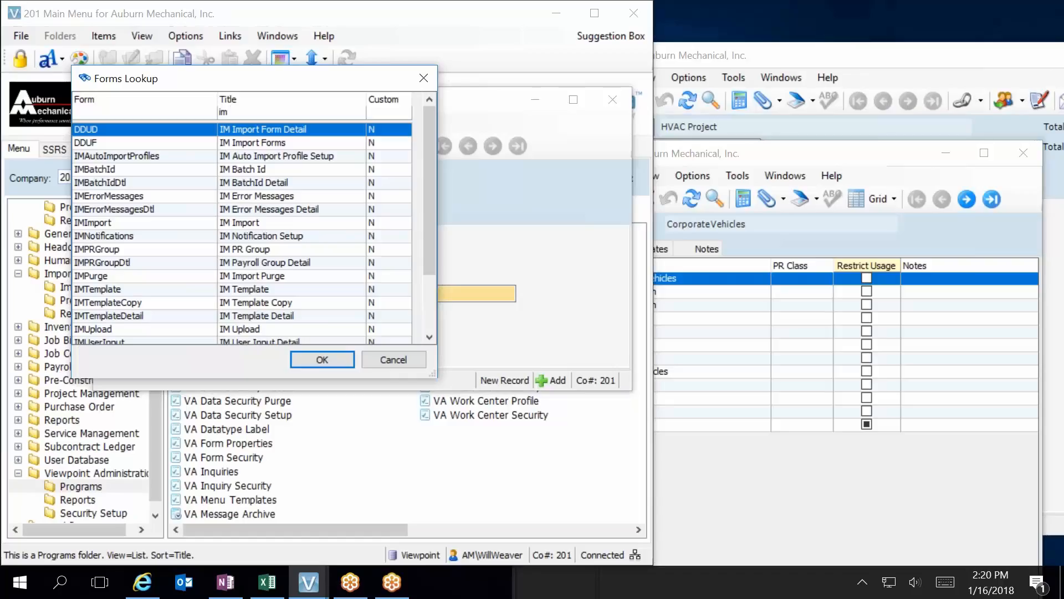
{"action": "type", "text": "im"}
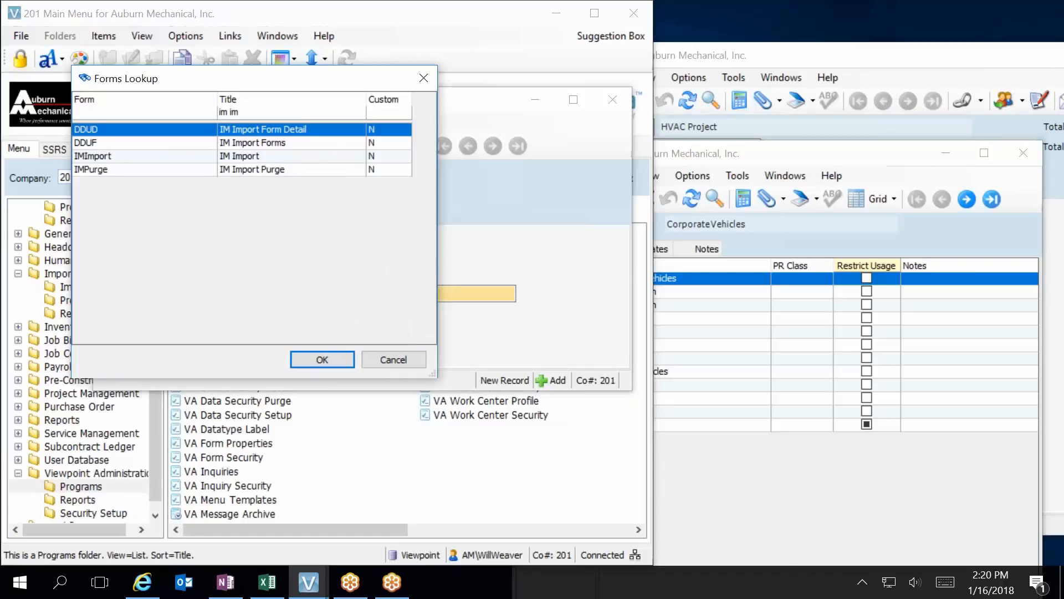
{"action": "double_click", "coordinate": [258, 155]}
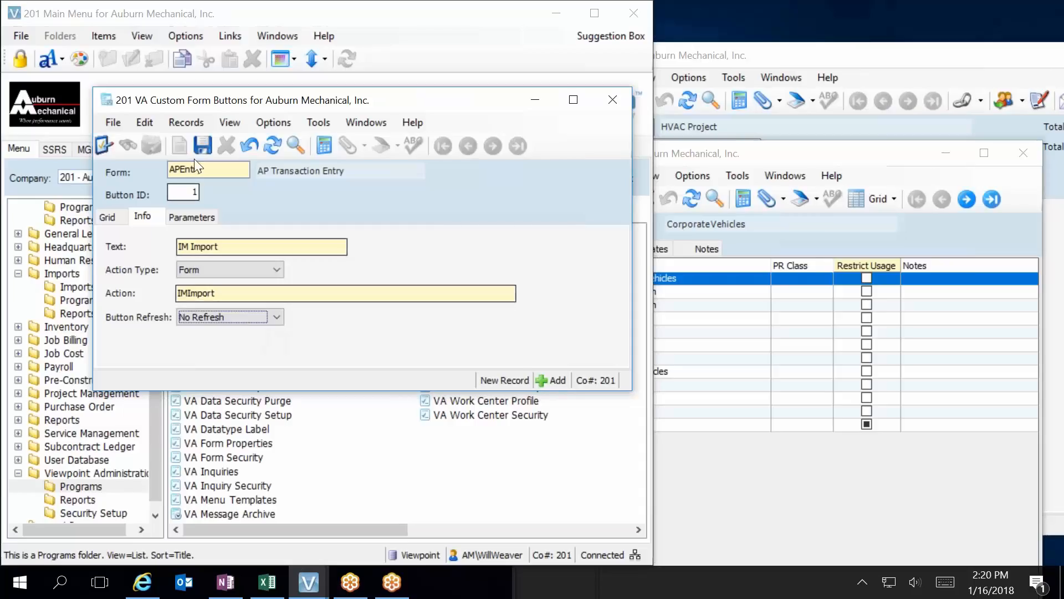
{"action": "left_click", "coordinate": [203, 146]}
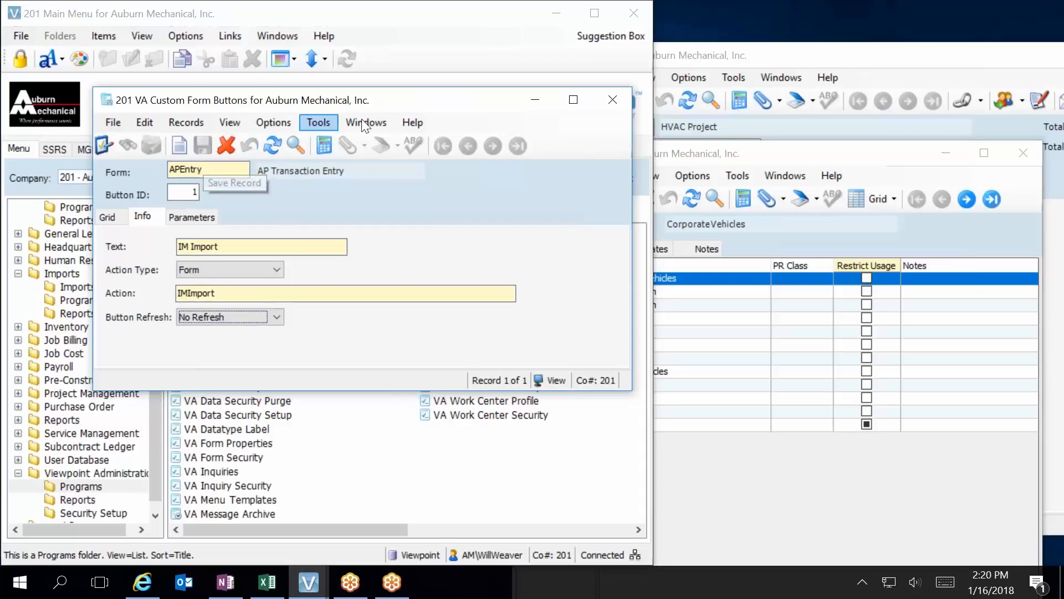
{"action": "left_click", "coordinate": [610, 99]}
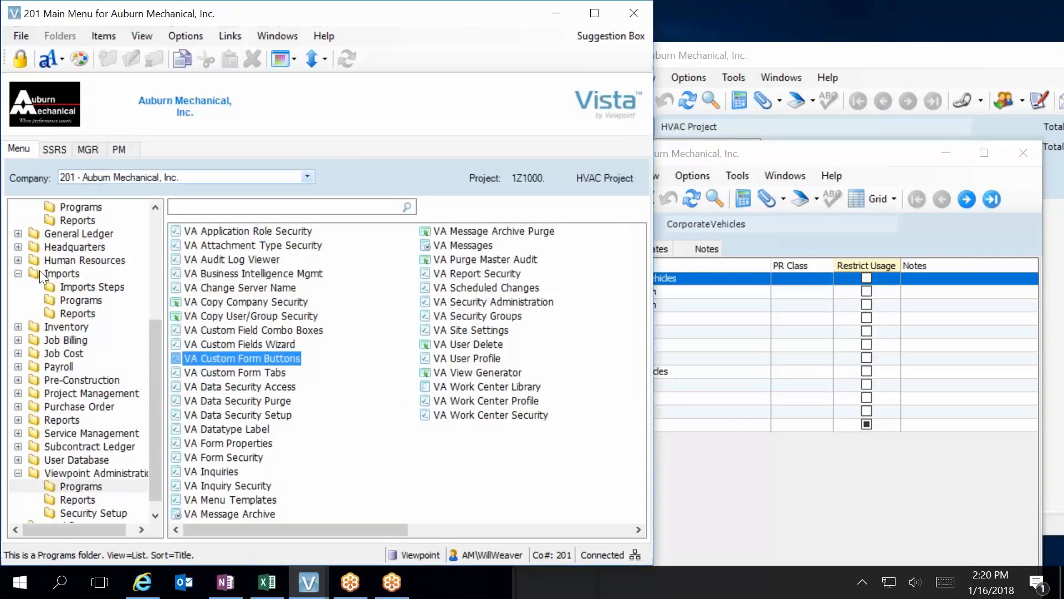
Reopen AP Transaction Entry from the Accounts Payable programs using the existing 01/18 batch 4.
{"action": "left_click", "coordinate": [58, 261]}
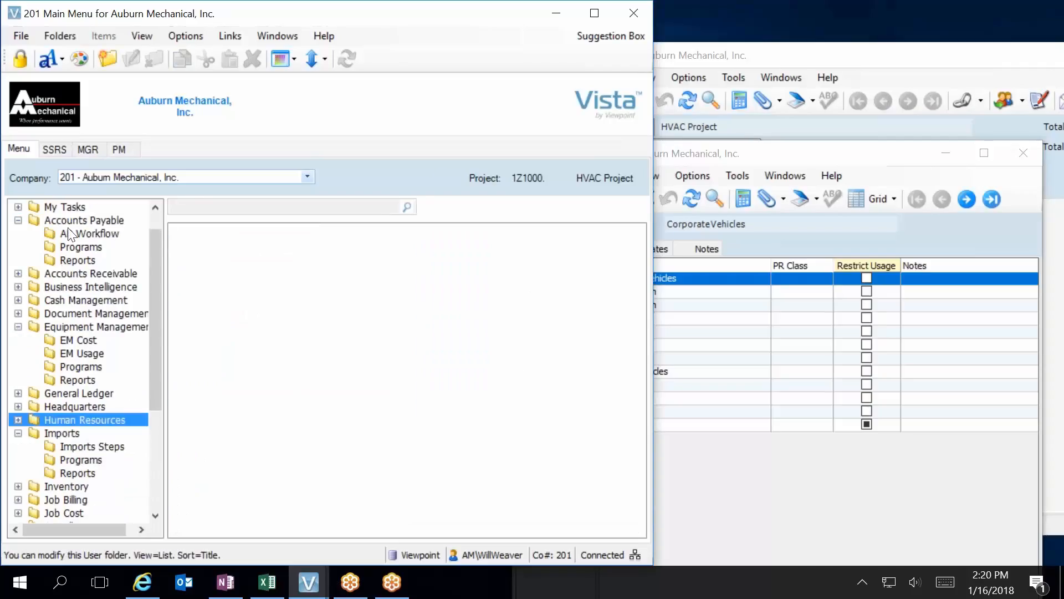
{"action": "left_click", "coordinate": [80, 247]}
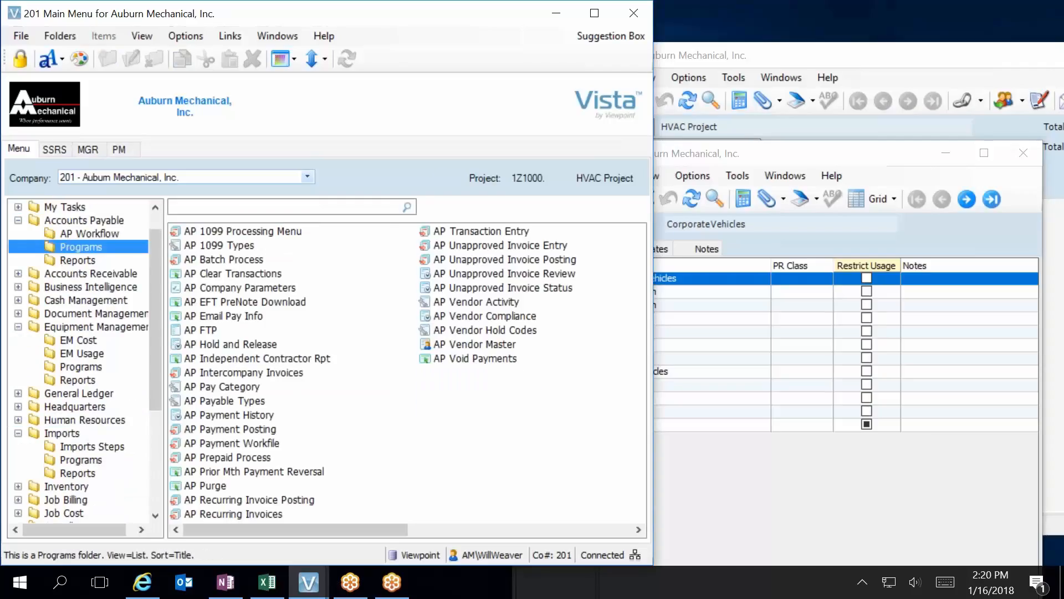
{"action": "double_click", "coordinate": [441, 231]}
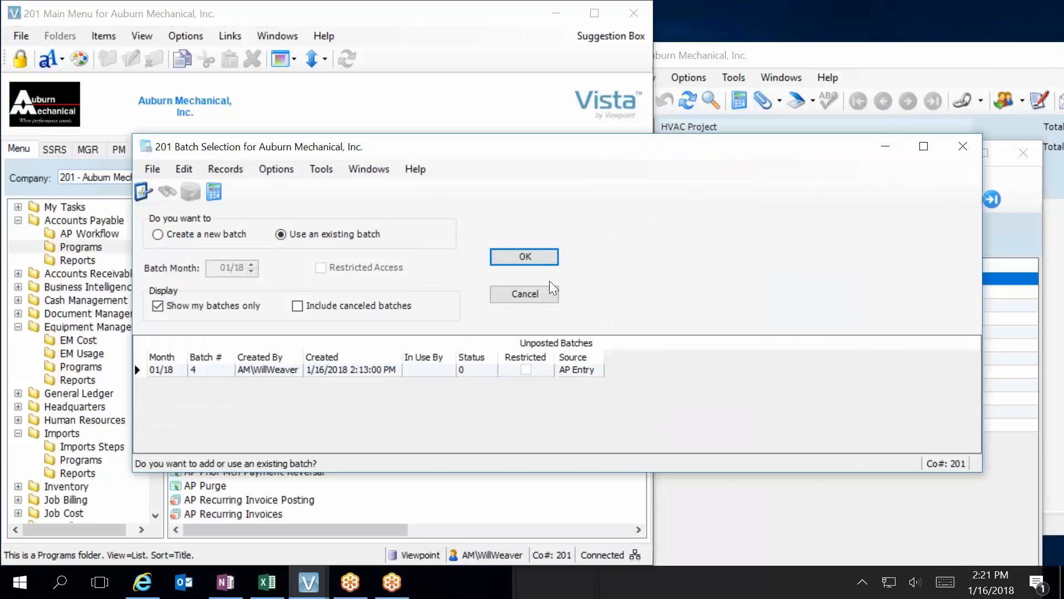
{"action": "left_click", "coordinate": [525, 257]}
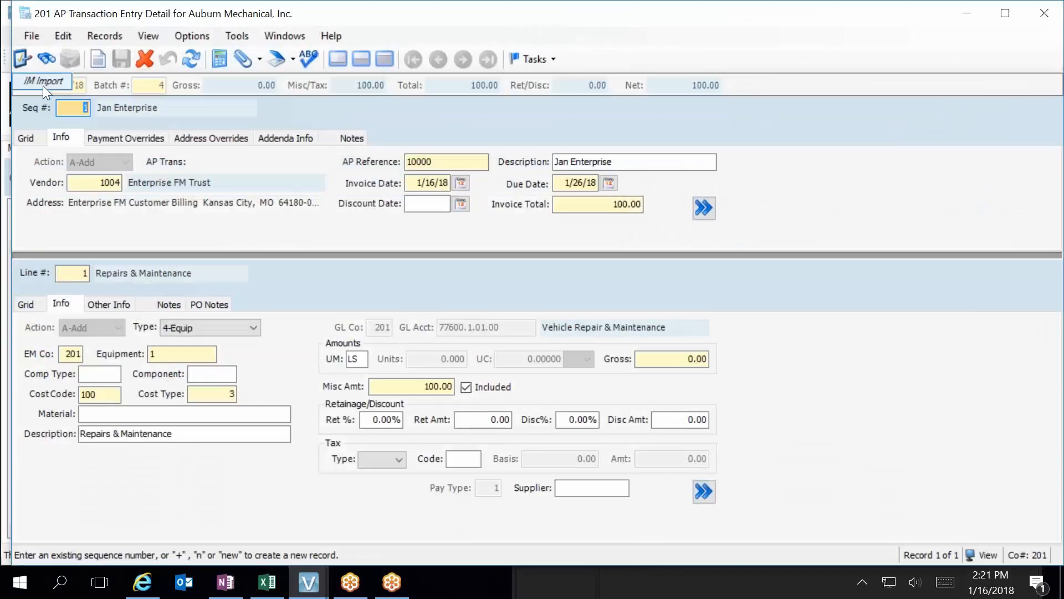
Move the custom IM Import button beside the invoice Description field, widen it slightly and accept the new button layout.
{"action": "left_click", "coordinate": [241, 37]}
{"action": "left_click", "coordinate": [266, 228]}
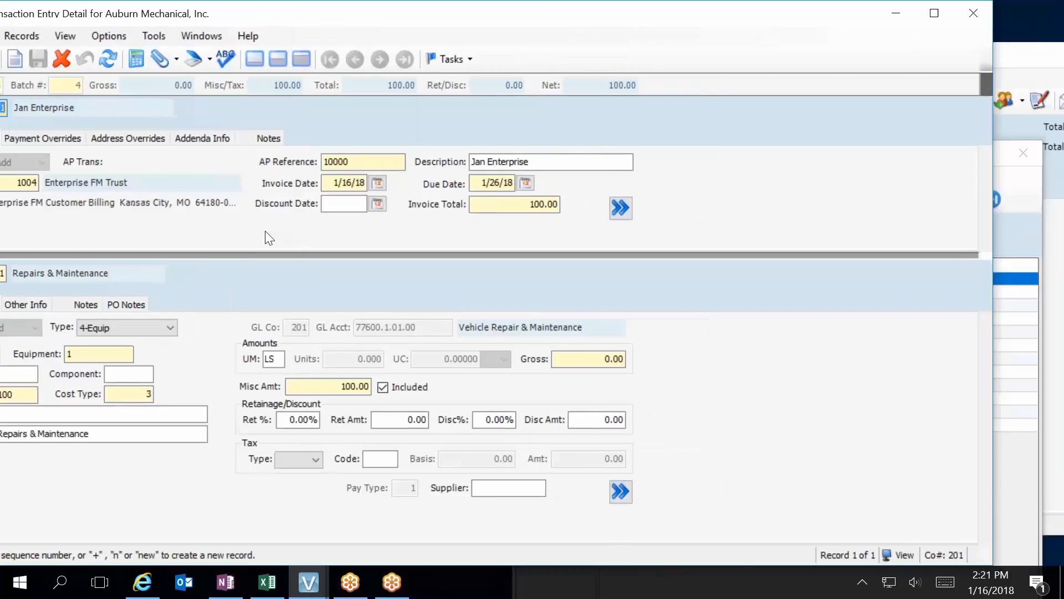
{"action": "left_click_drag", "start_coordinate": [258, 14], "coordinate": [373, 15]}
{"action": "mouse_move", "coordinate": [93, 83]}
{"action": "left_mouse_down"}
{"action": "mouse_move", "coordinate": [106, 107]}
{"action": "mouse_move", "coordinate": [664, 265]}
{"action": "mouse_move", "coordinate": [909, 371]}
{"action": "mouse_move", "coordinate": [956, 353]}
{"action": "mouse_move", "coordinate": [950, 318]}
{"action": "mouse_move", "coordinate": [1010, 326]}
{"action": "mouse_move", "coordinate": [966, 340]}
{"action": "mouse_move", "coordinate": [965, 352]}
{"action": "left_mouse_up"}
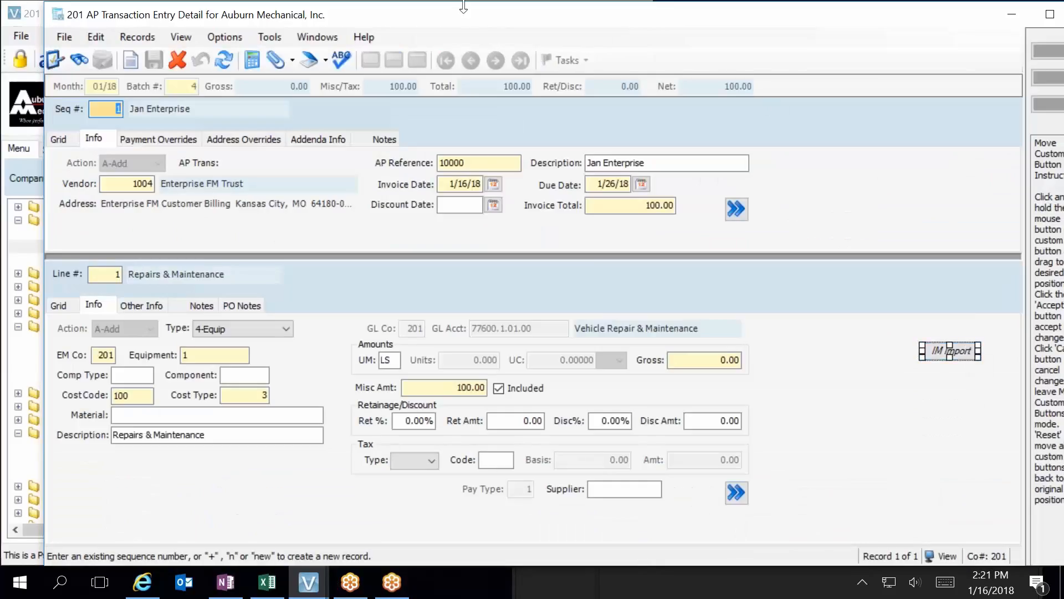
{"action": "left_click_drag", "start_coordinate": [476, 25], "coordinate": [106, 90]}
{"action": "left_click_drag", "start_coordinate": [600, 421], "coordinate": [661, 169]}
{"action": "mouse_move", "coordinate": [635, 233]}
{"action": "left_mouse_down"}
{"action": "mouse_move", "coordinate": [633, 245]}
{"action": "mouse_move", "coordinate": [646, 240]}
{"action": "left_mouse_up"}
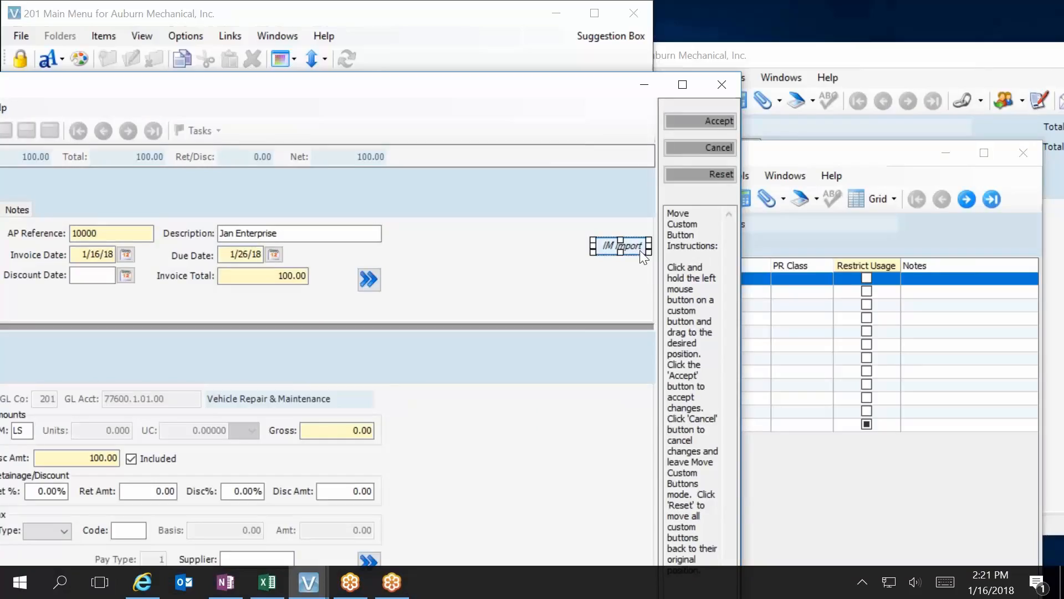
{"action": "left_click_drag", "start_coordinate": [643, 256], "coordinate": [441, 234]}
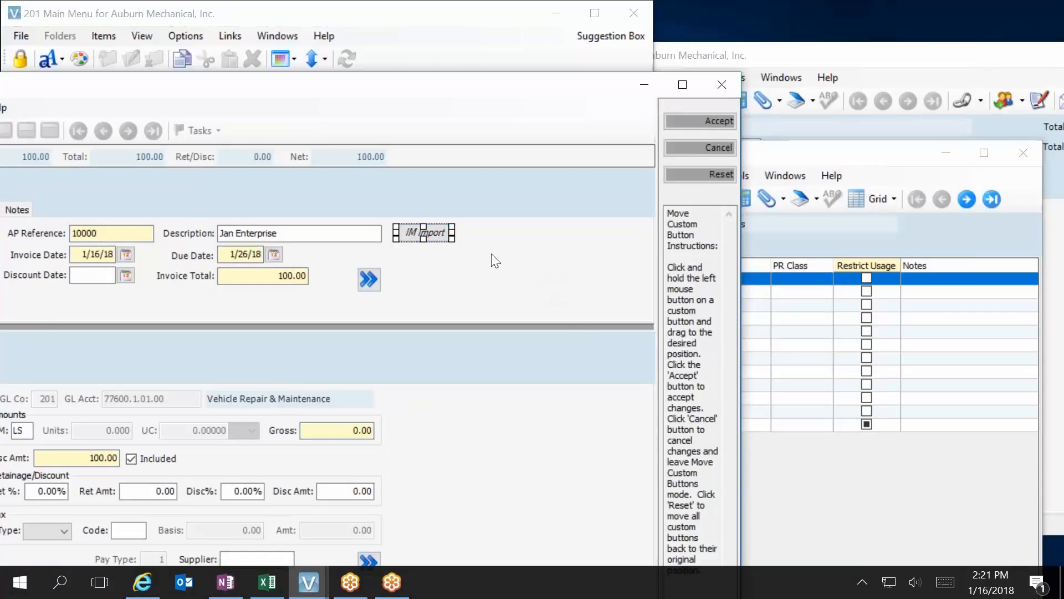
{"action": "left_click_drag", "start_coordinate": [458, 237], "coordinate": [459, 237]}
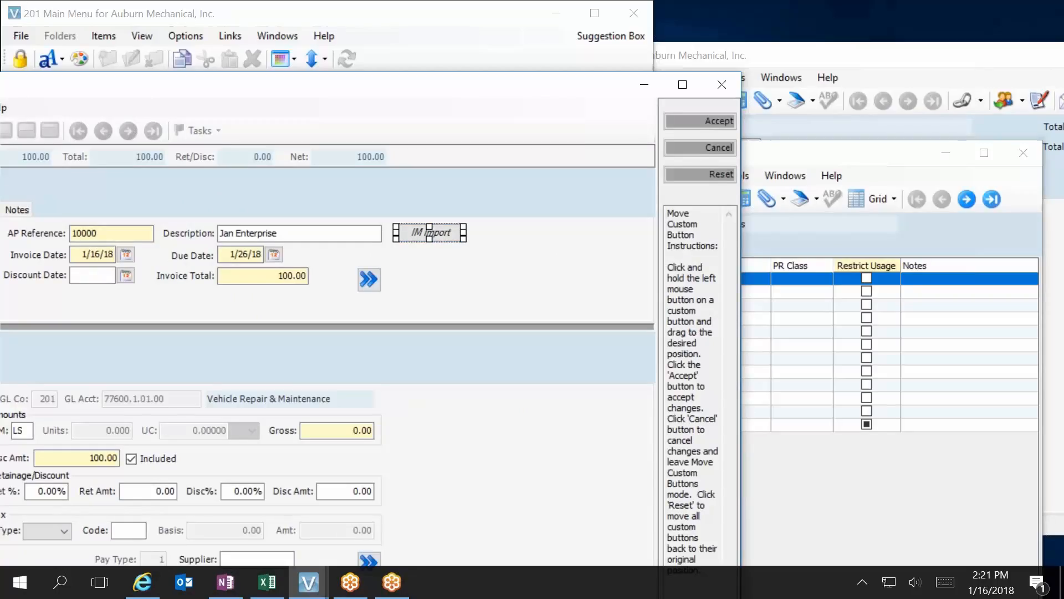
{"action": "left_click", "coordinate": [698, 123]}
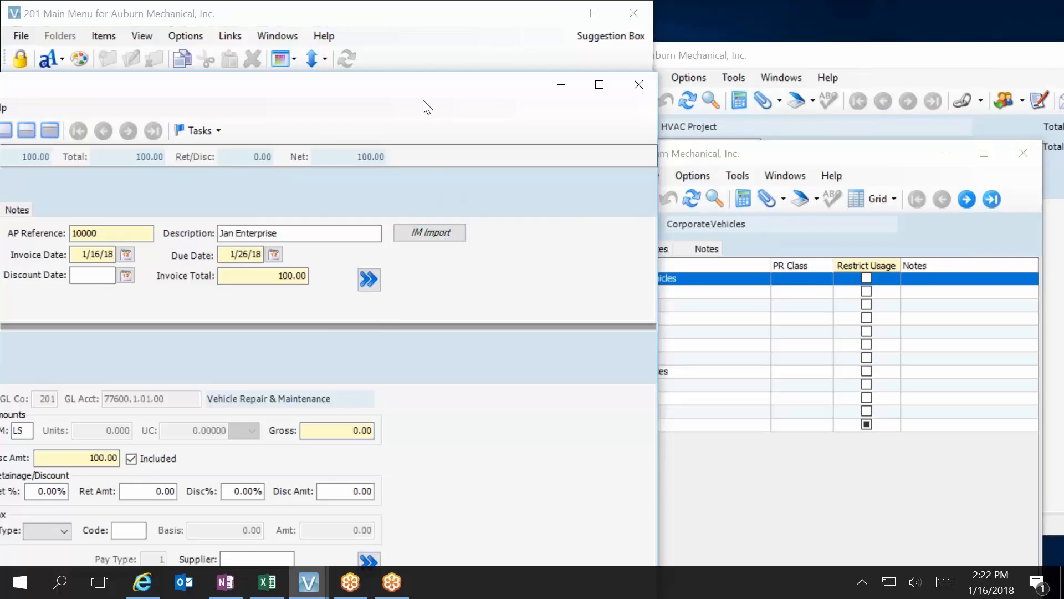
Test the IM Import button by opening the IM Import form from it, then close the form without importing anything.
{"action": "left_click_drag", "start_coordinate": [430, 95], "coordinate": [791, 21]}
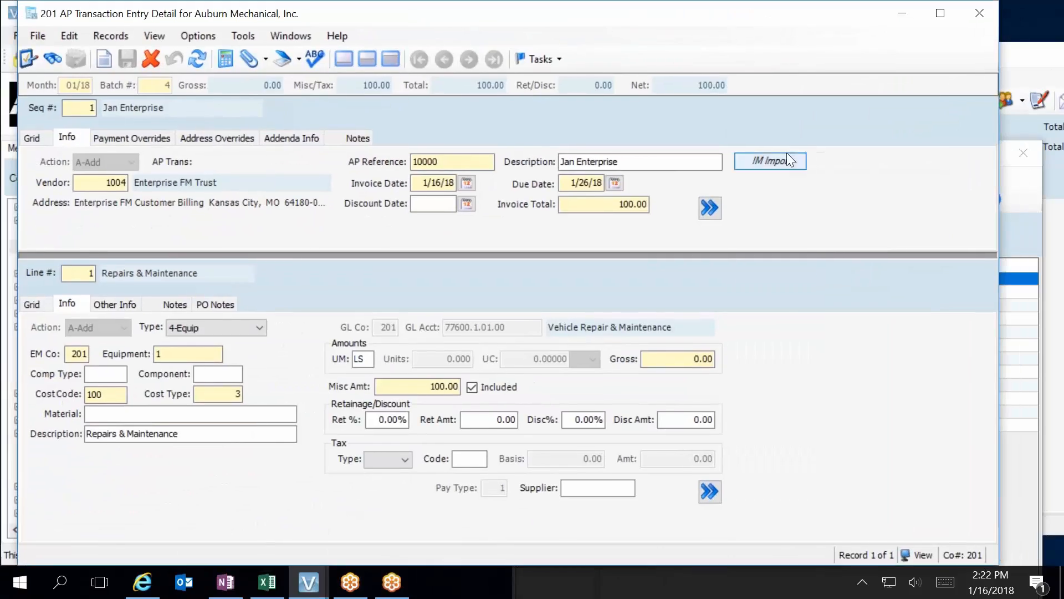
{"action": "left_click", "coordinate": [782, 159]}
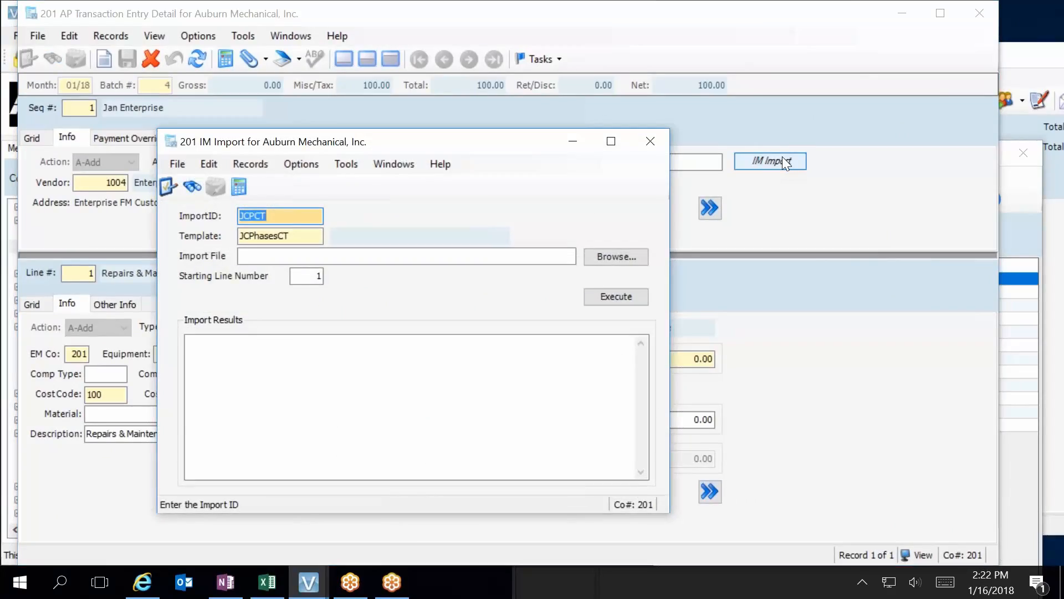
{"action": "left_click", "coordinate": [651, 141]}
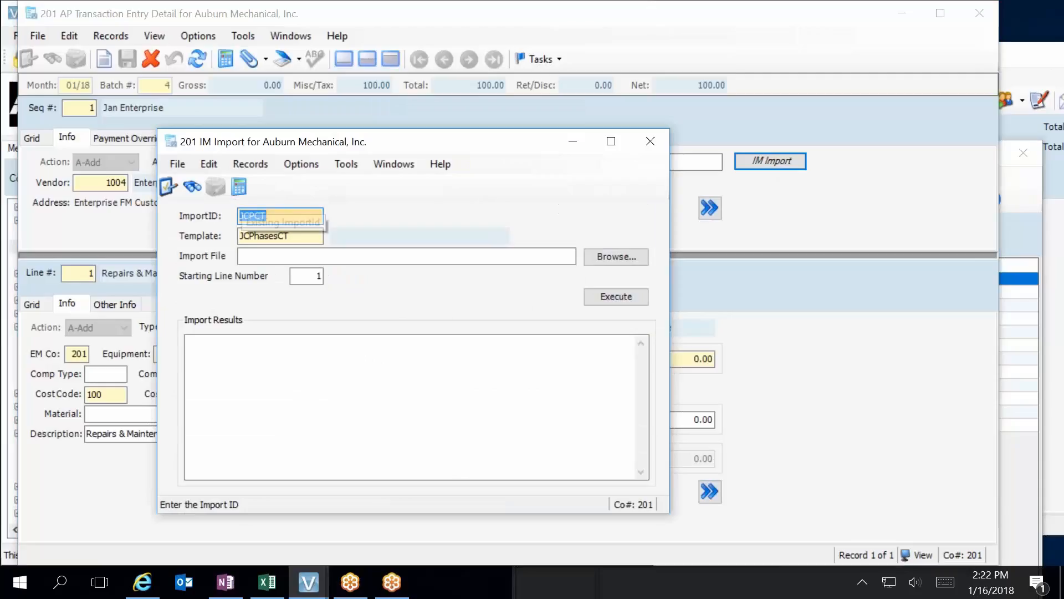
{"action": "left_click", "coordinate": [289, 215]}
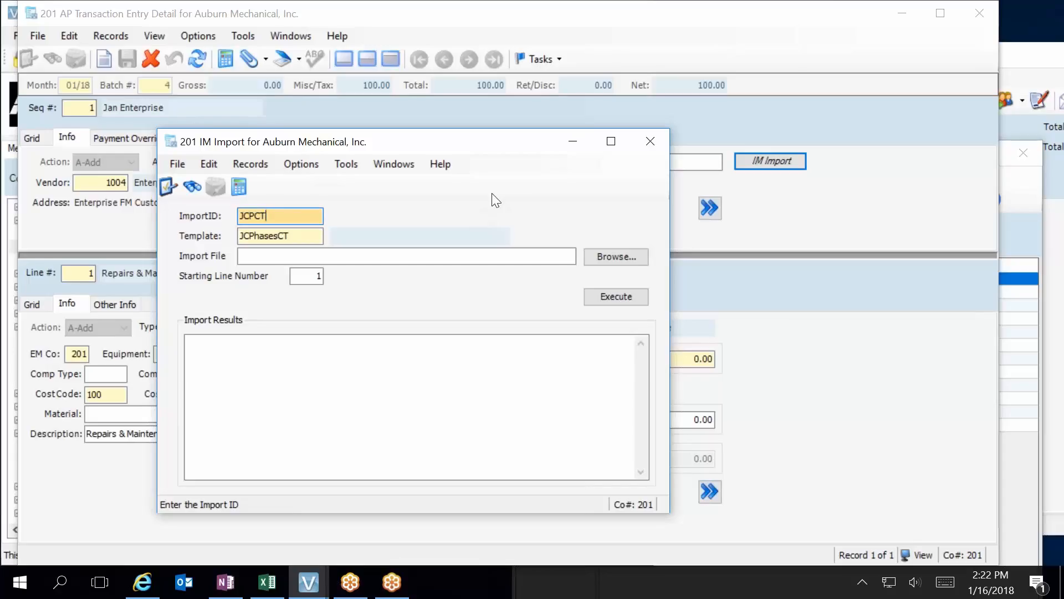
{"action": "left_click", "coordinate": [650, 141]}
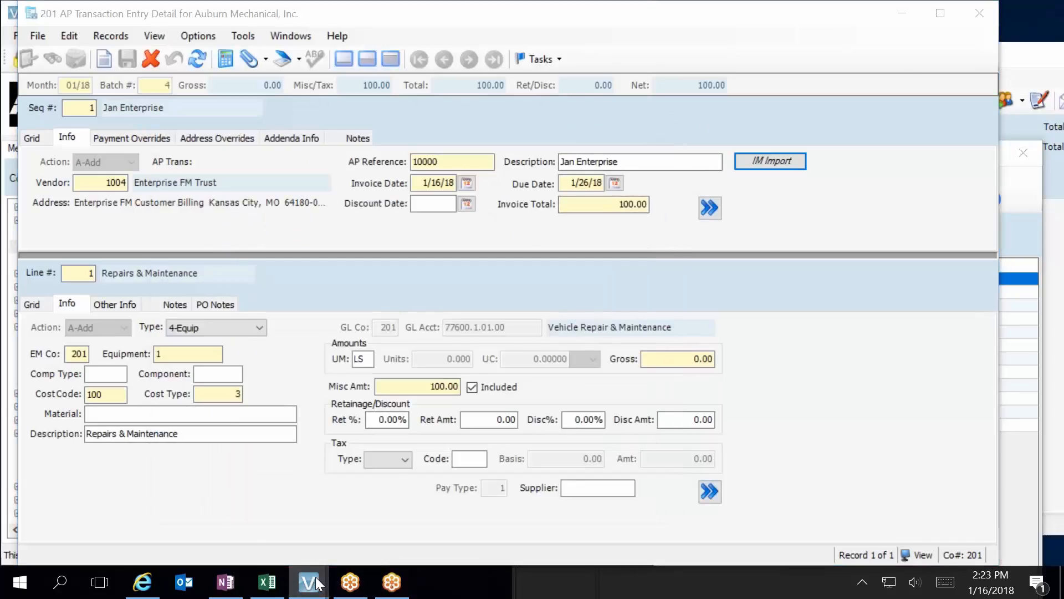
Open VA Custom Form Buttons from the Viewpoint Administration programs in the main menu.
{"action": "mouse_move", "coordinate": [303, 588]}
{"action": "left_click", "coordinate": [76, 544]}
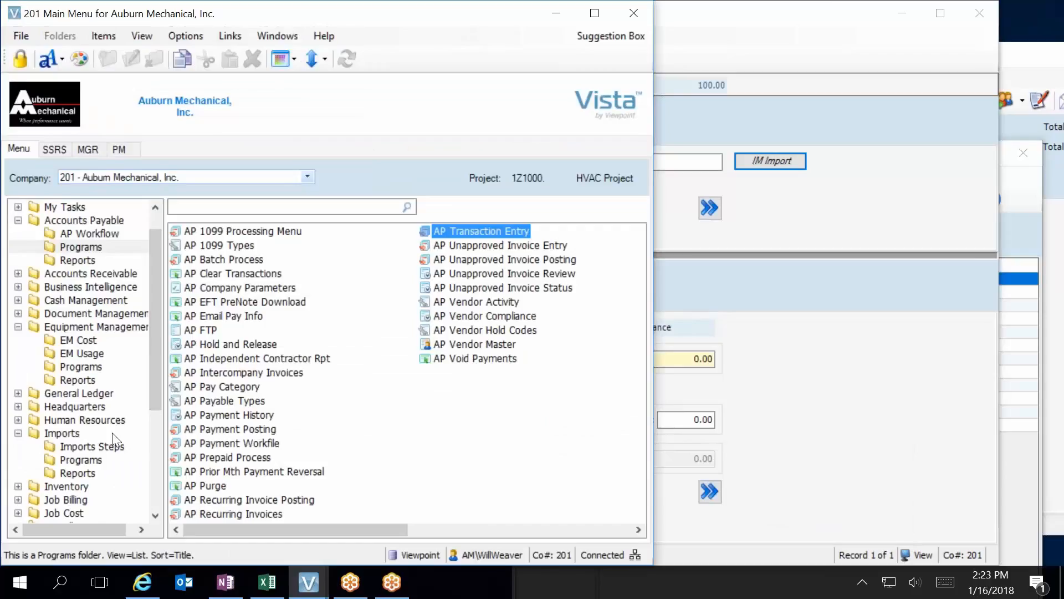
{"action": "left_click", "coordinate": [153, 468]}
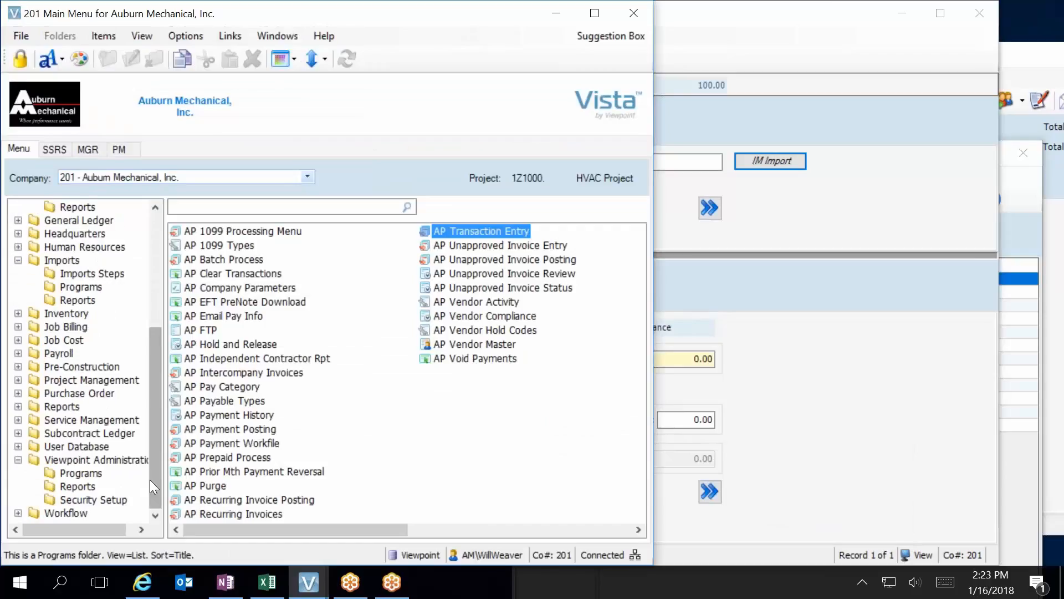
{"action": "left_click", "coordinate": [81, 473]}
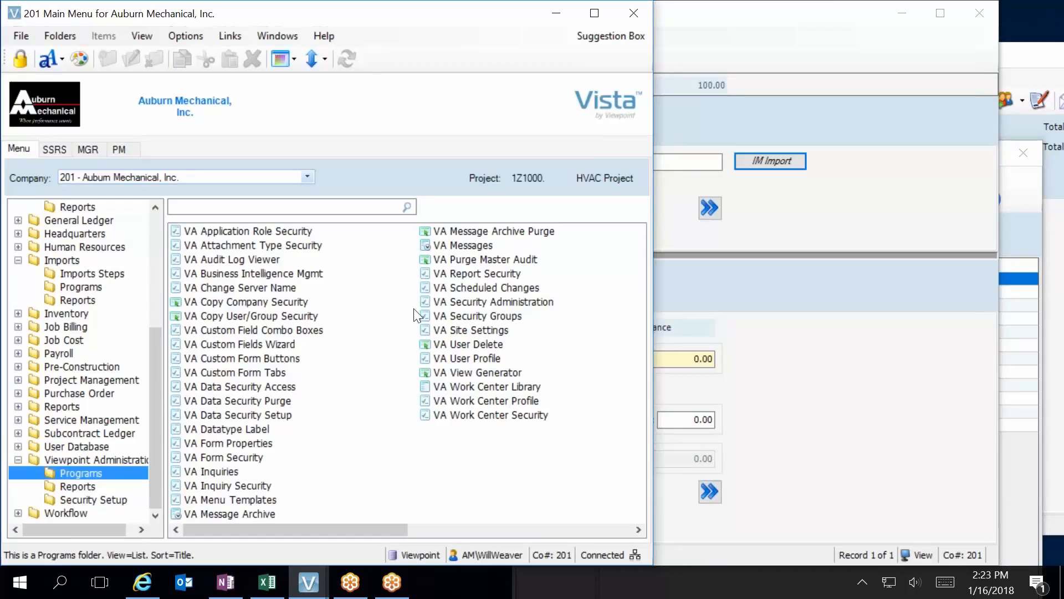
{"action": "double_click", "coordinate": [289, 363]}
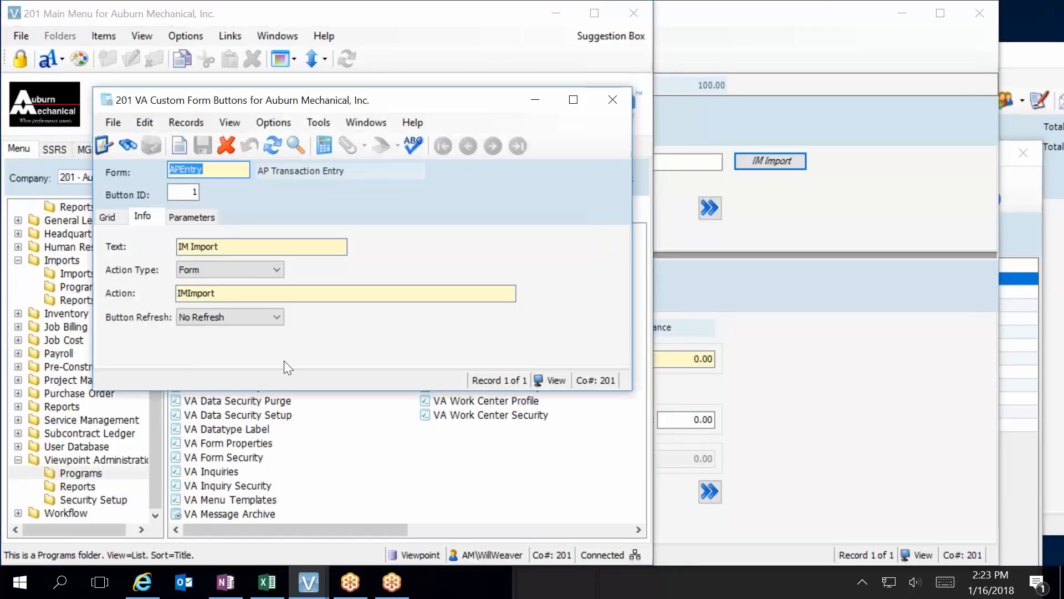
Delete the APEntry record for button ID 1 and close the custom form buttons form.
{"action": "left_click", "coordinate": [227, 145]}
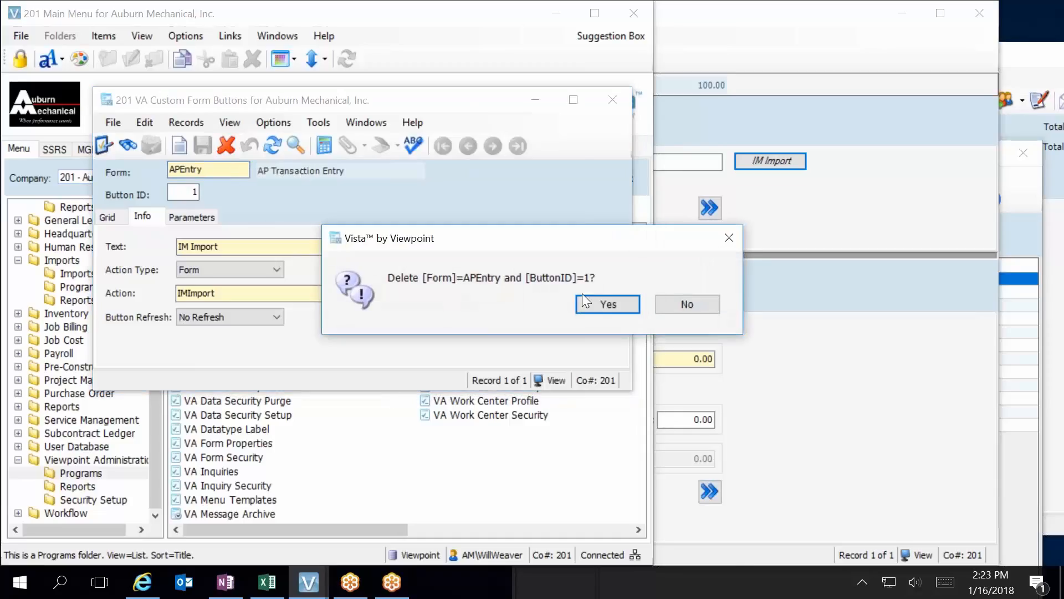
{"action": "left_click", "coordinate": [603, 306]}
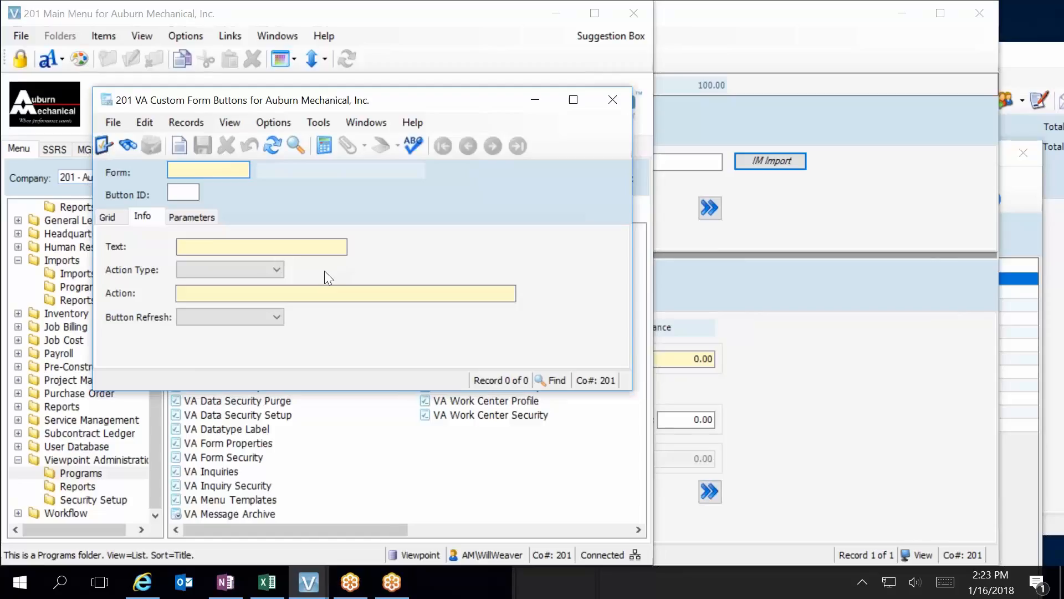
{"action": "left_click", "coordinate": [607, 100]}
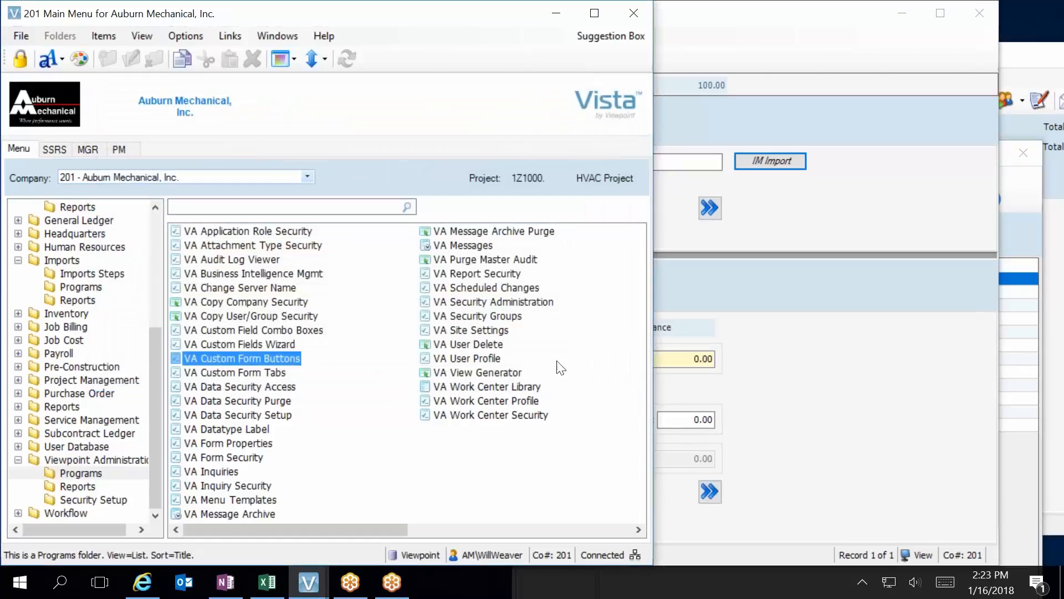
Return to AP Transaction Entry Detail, minimise the main menu and show the invoice lines as a grid.
{"action": "left_click", "coordinate": [308, 582]}
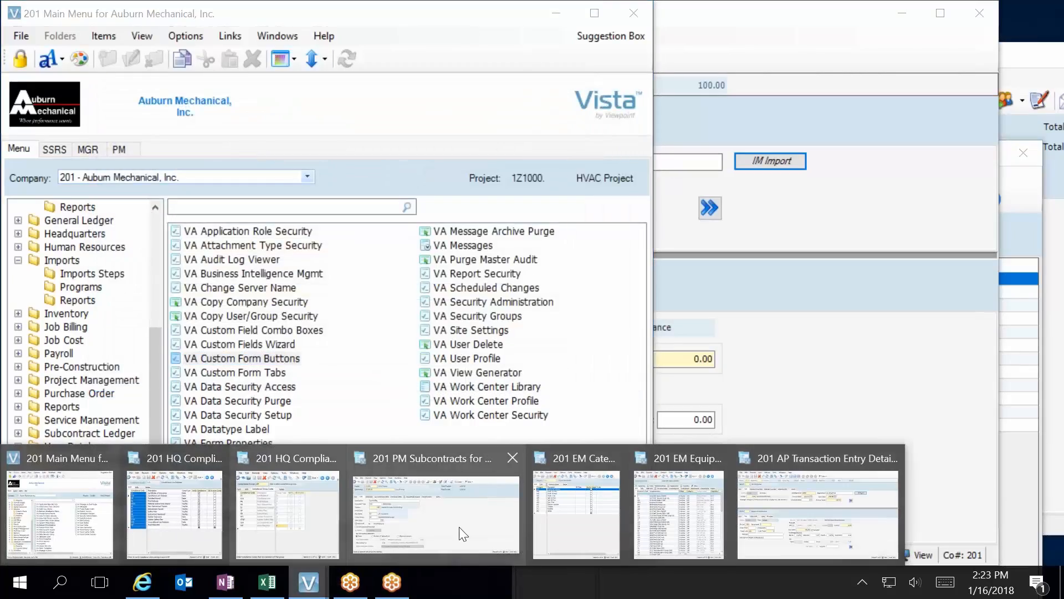
{"action": "left_click", "coordinate": [791, 511]}
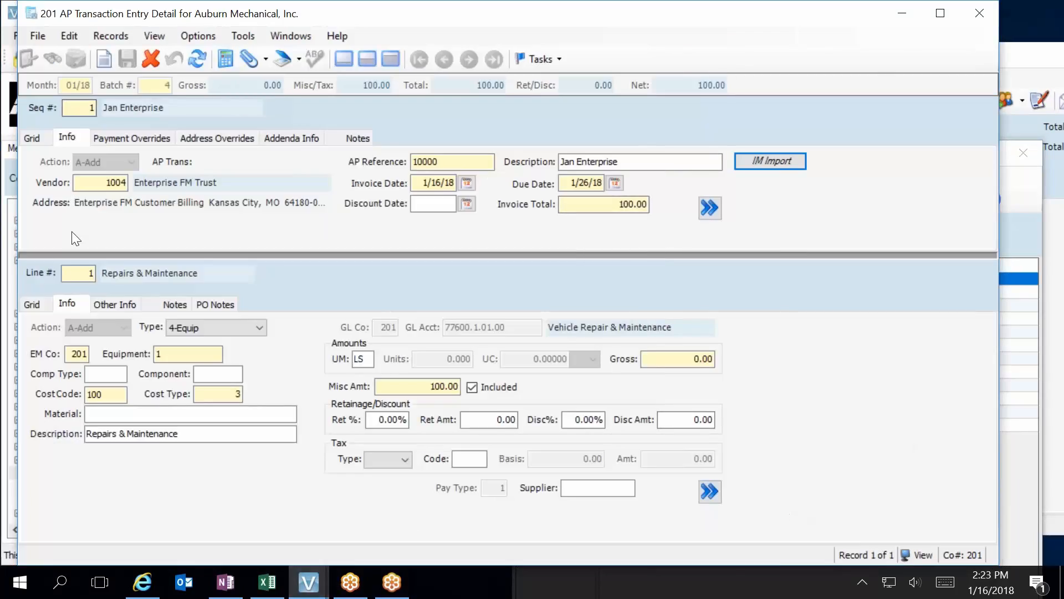
{"action": "left_click", "coordinate": [8, 302]}
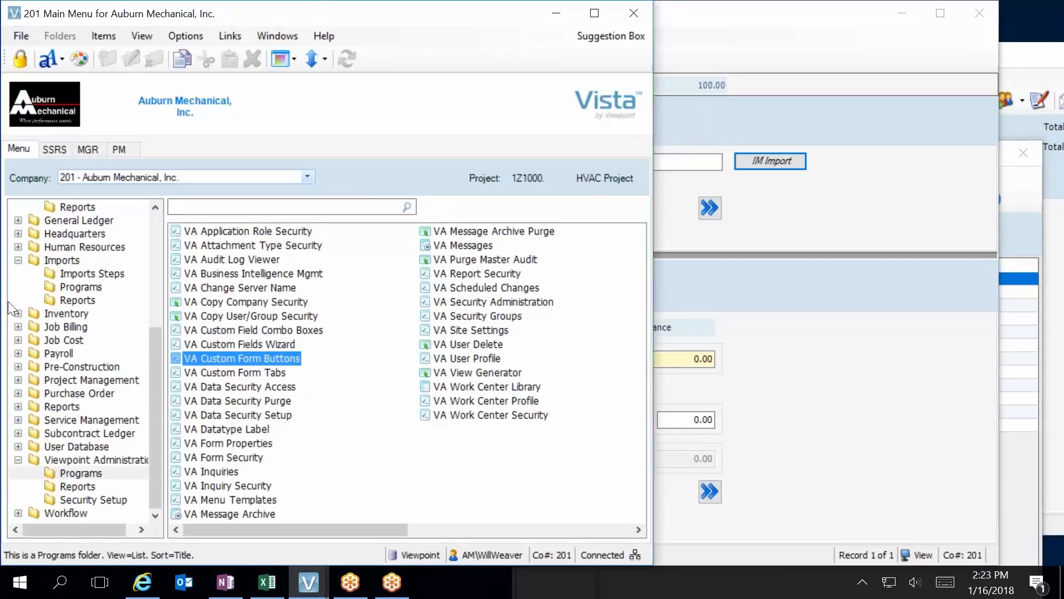
{"action": "left_click", "coordinate": [568, 21]}
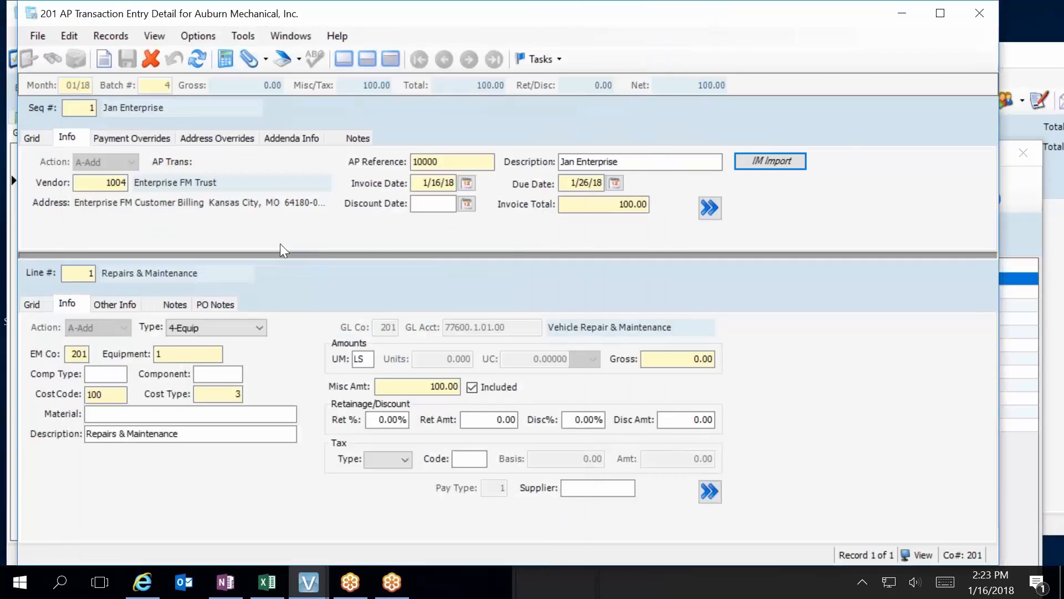
{"action": "left_click", "coordinate": [35, 304]}
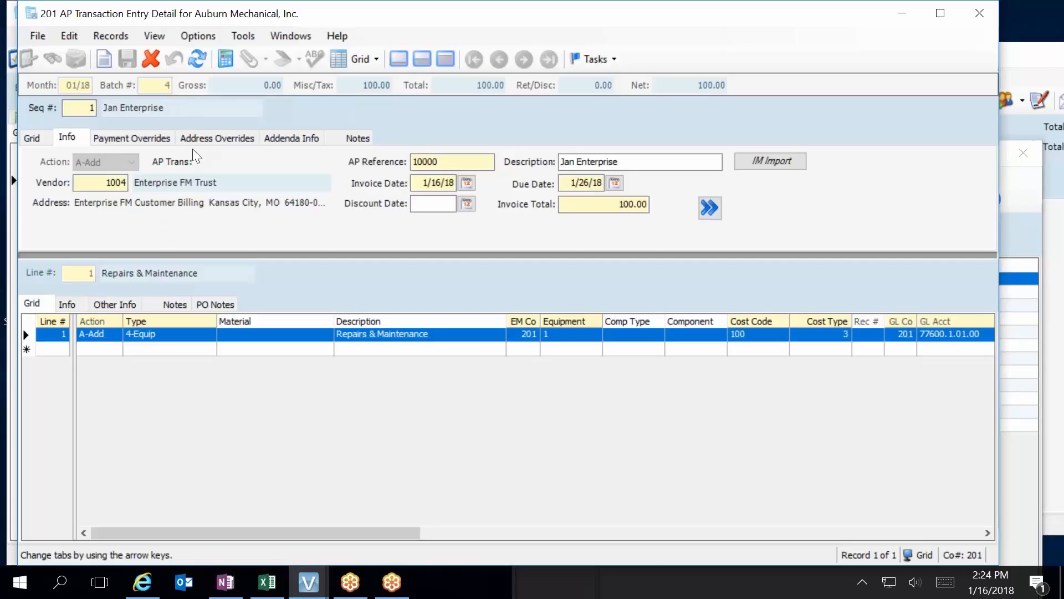
Open batch processing for the 01/18 AP batch 4, validate it and preview the batch, GL and equipment distribution reports.
{"action": "left_click", "coordinate": [34, 39]}
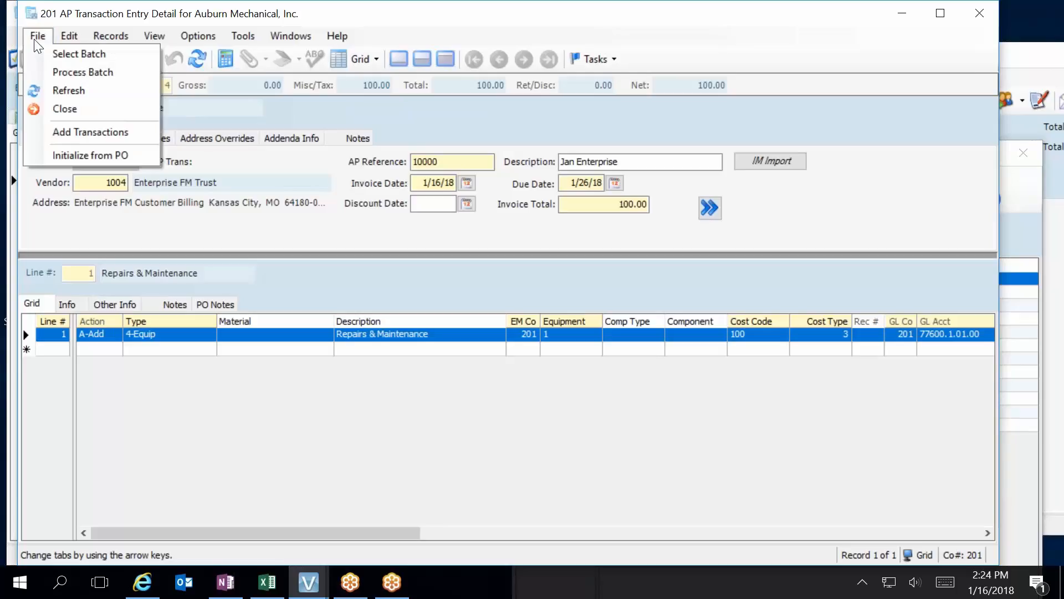
{"action": "left_click", "coordinate": [82, 72]}
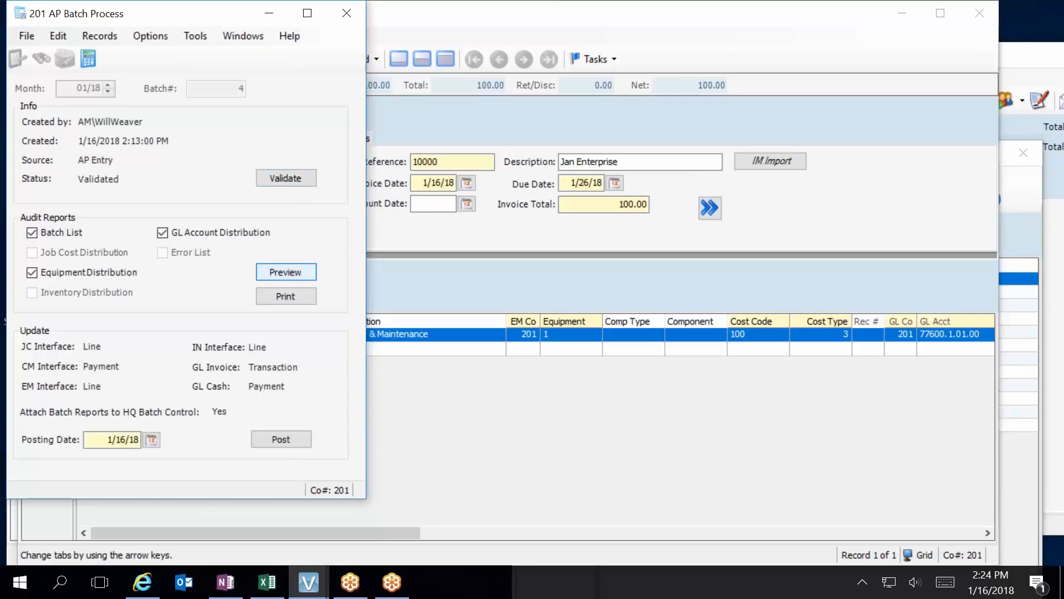
{"action": "key", "text": "Return"}
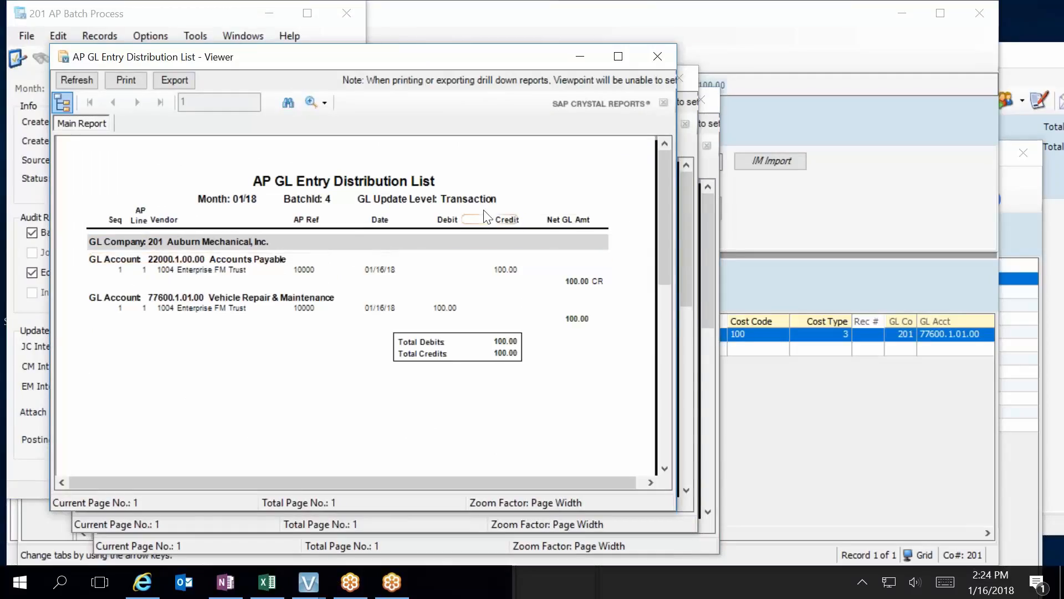
Review and close the GL distribution, audit list and EM distribution reports, and post the batch with posting date 1/16/18.
{"action": "left_click", "coordinate": [660, 59]}
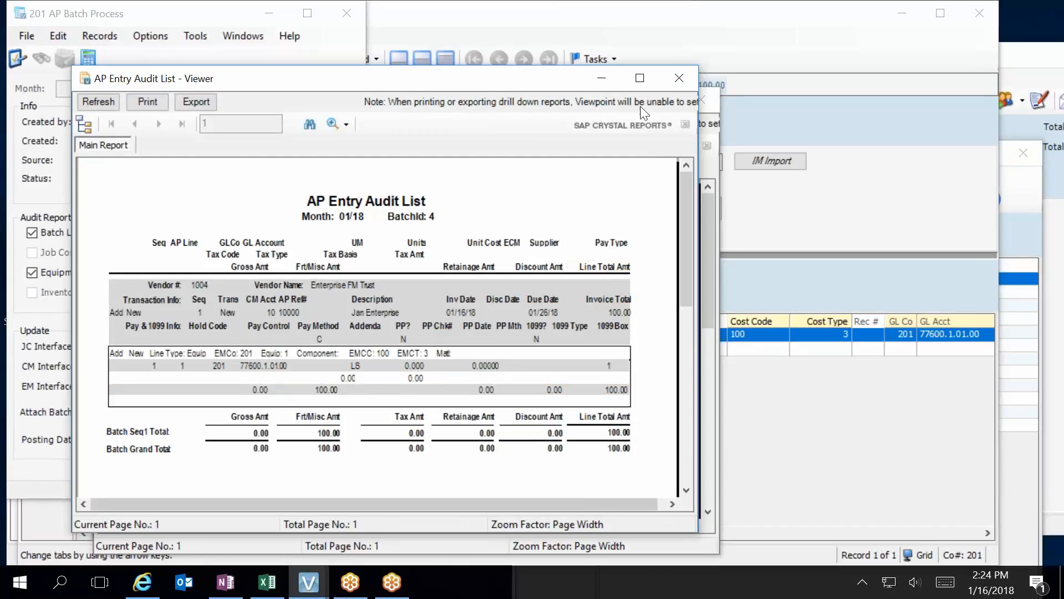
{"action": "left_click", "coordinate": [680, 78]}
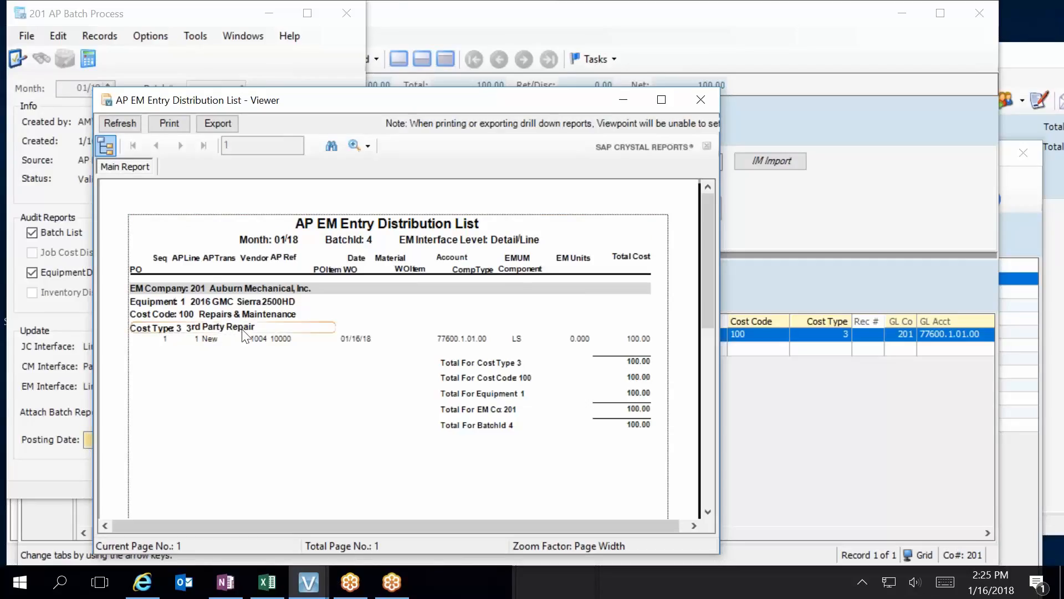
{"action": "left_click", "coordinate": [699, 98]}
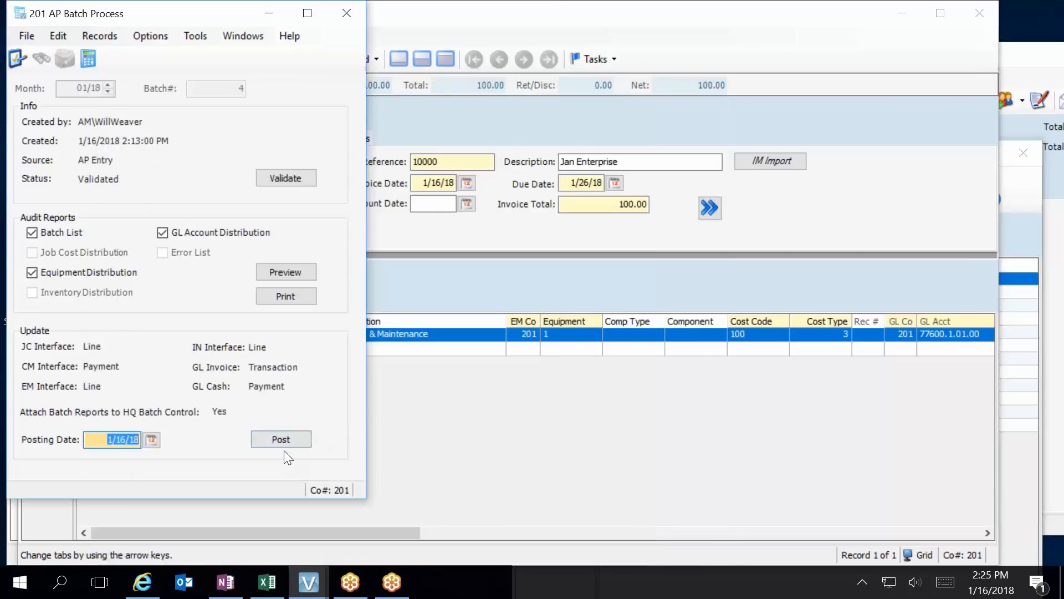
{"action": "left_click", "coordinate": [290, 435]}
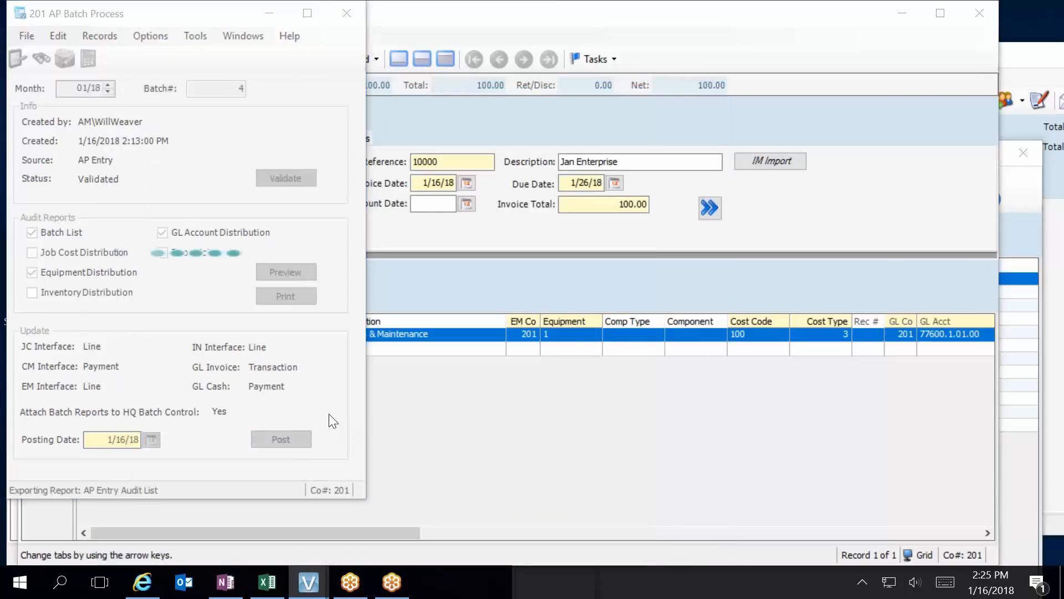